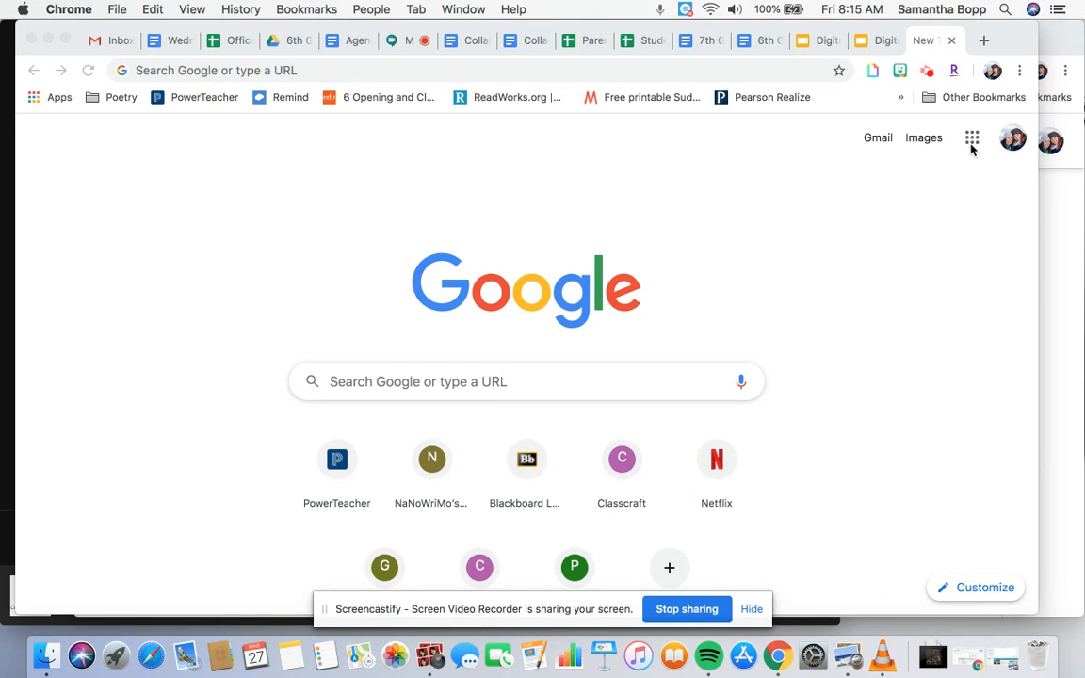
- Open Google Sites from the Google apps launcher
click(970, 154)
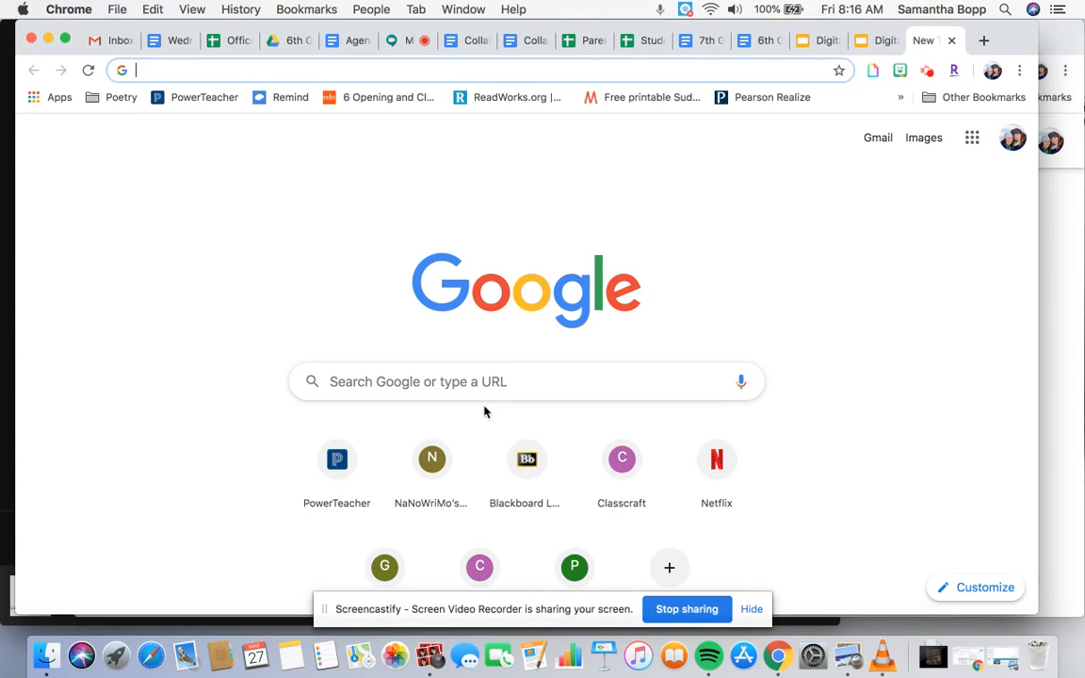
click(967, 144)
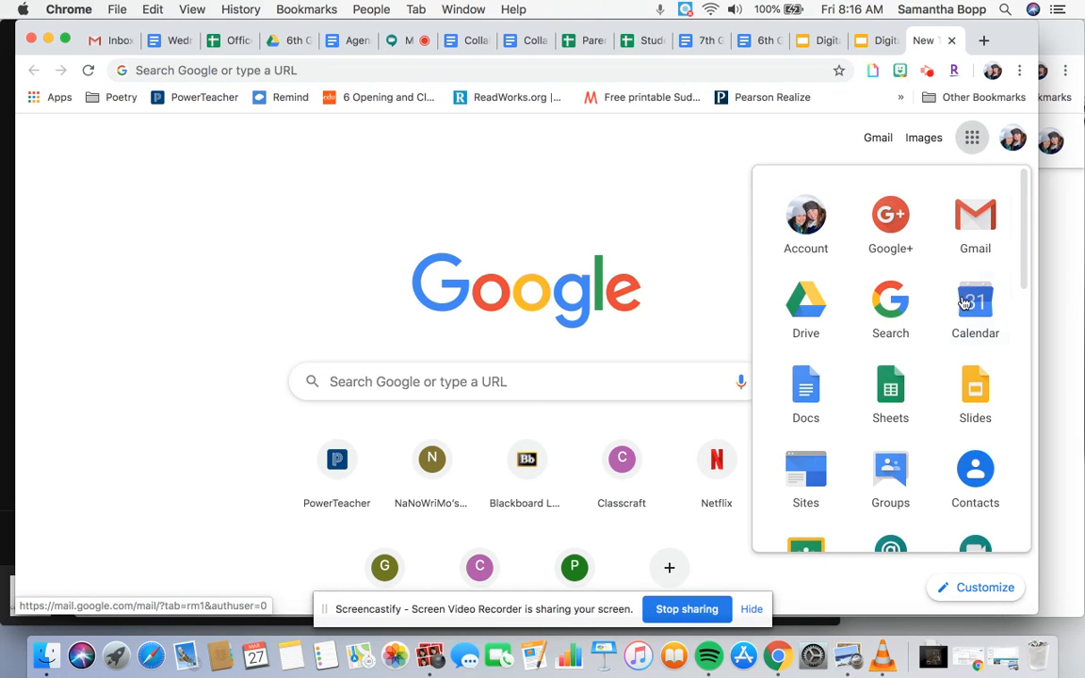
scroll(969, 302, down, 3)
scroll(964, 302, down, 5)
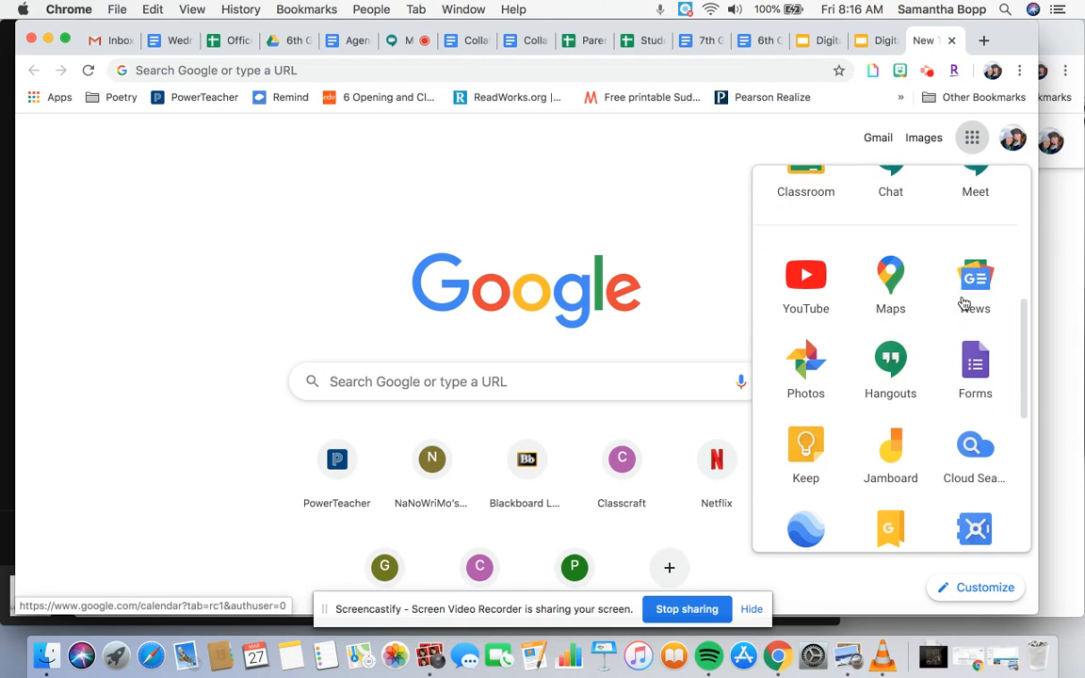
scroll(963, 301, down, 3)
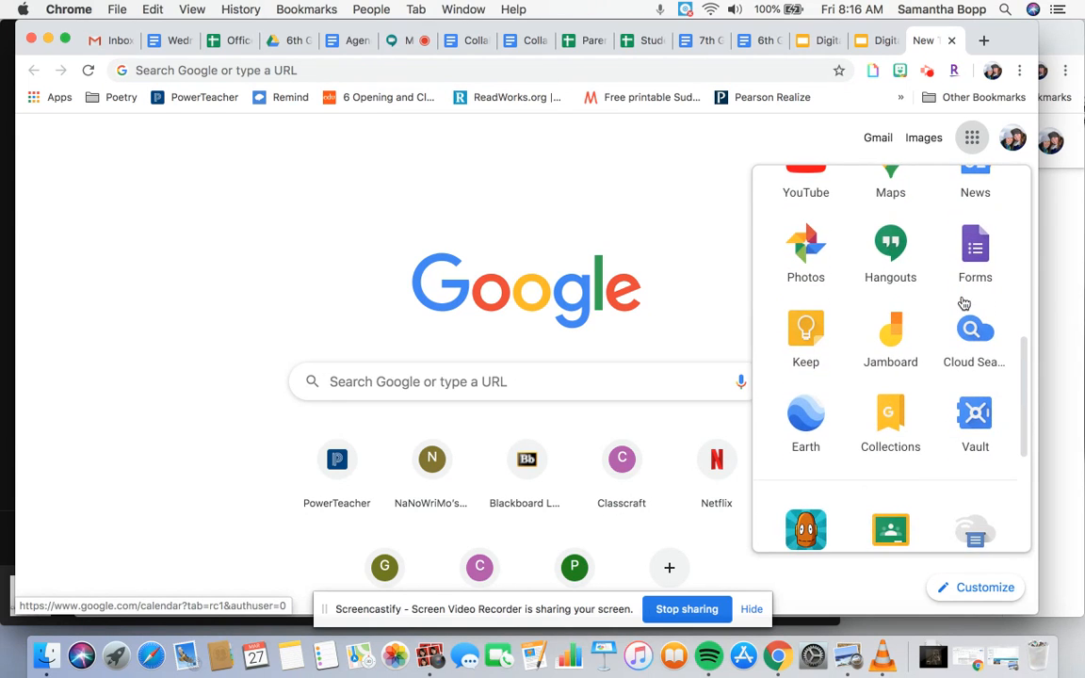
scroll(963, 303, down, 5)
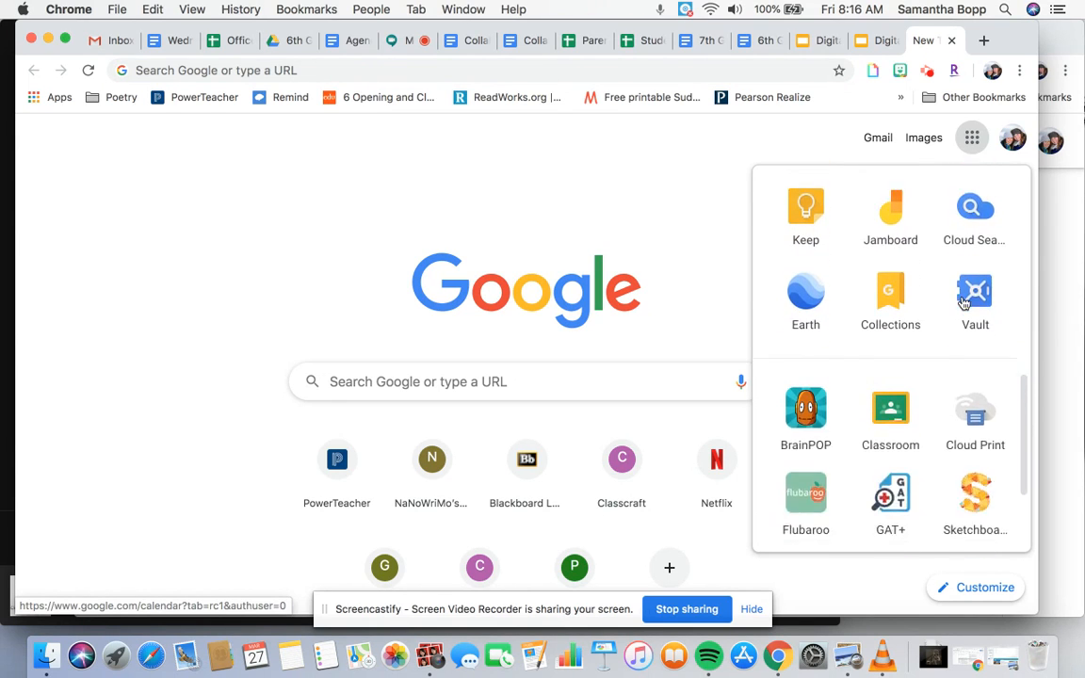
scroll(964, 303, down, 2)
scroll(963, 302, up, 12)
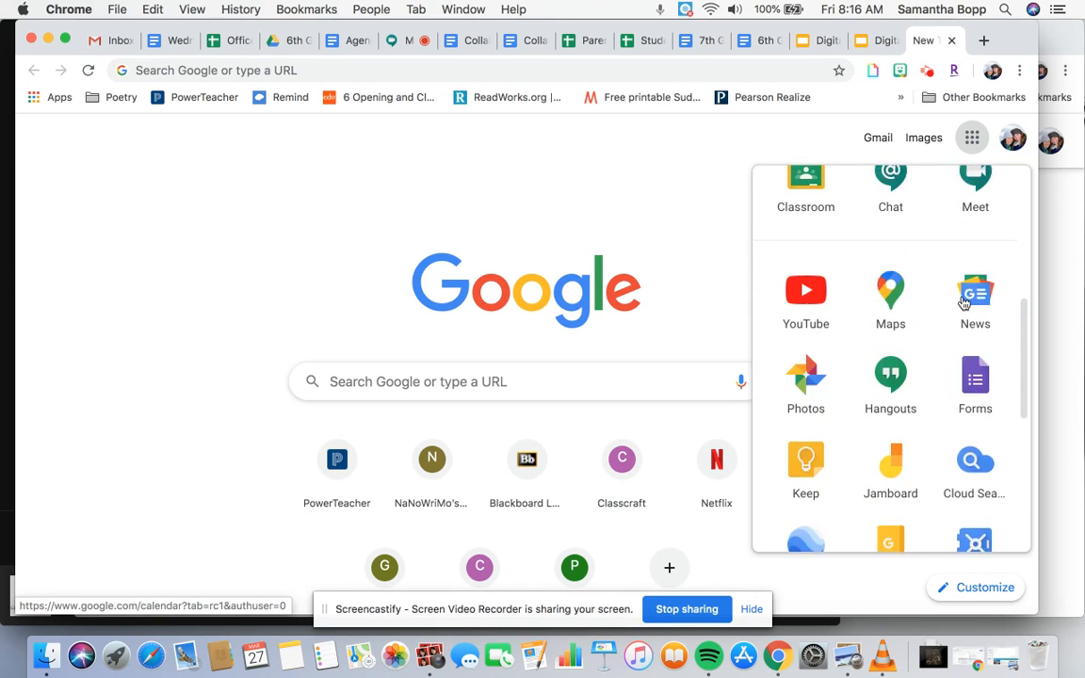
scroll(963, 302, up, 3)
click(816, 435)
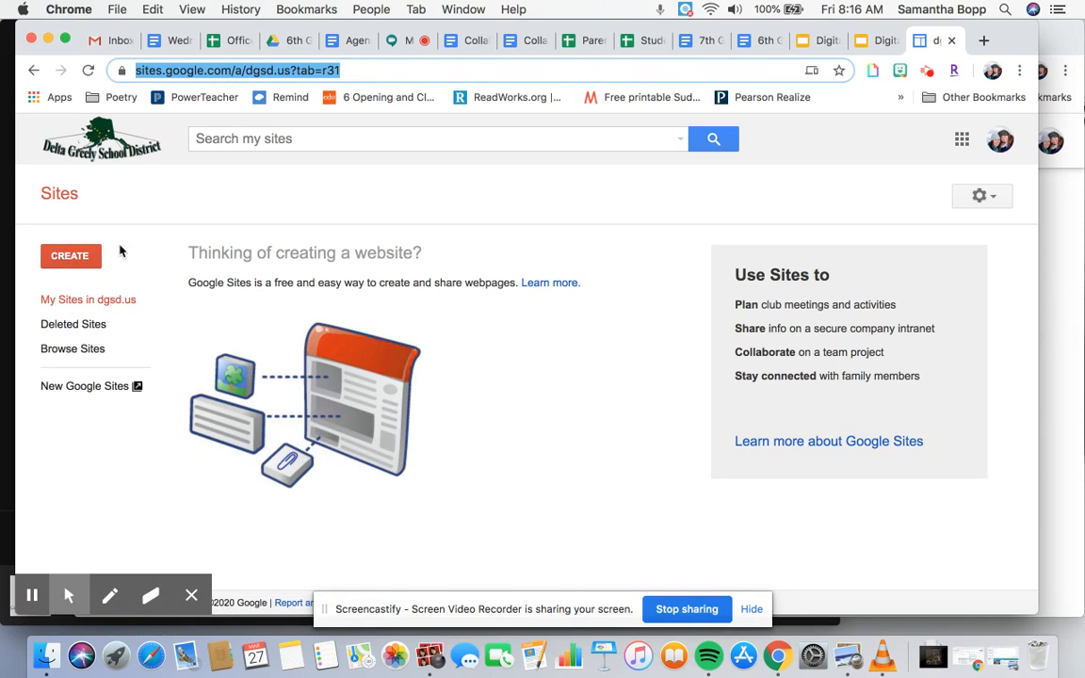
- Create a new site in new Sites and set its page title to Distance Teaching Sources
click(74, 258)
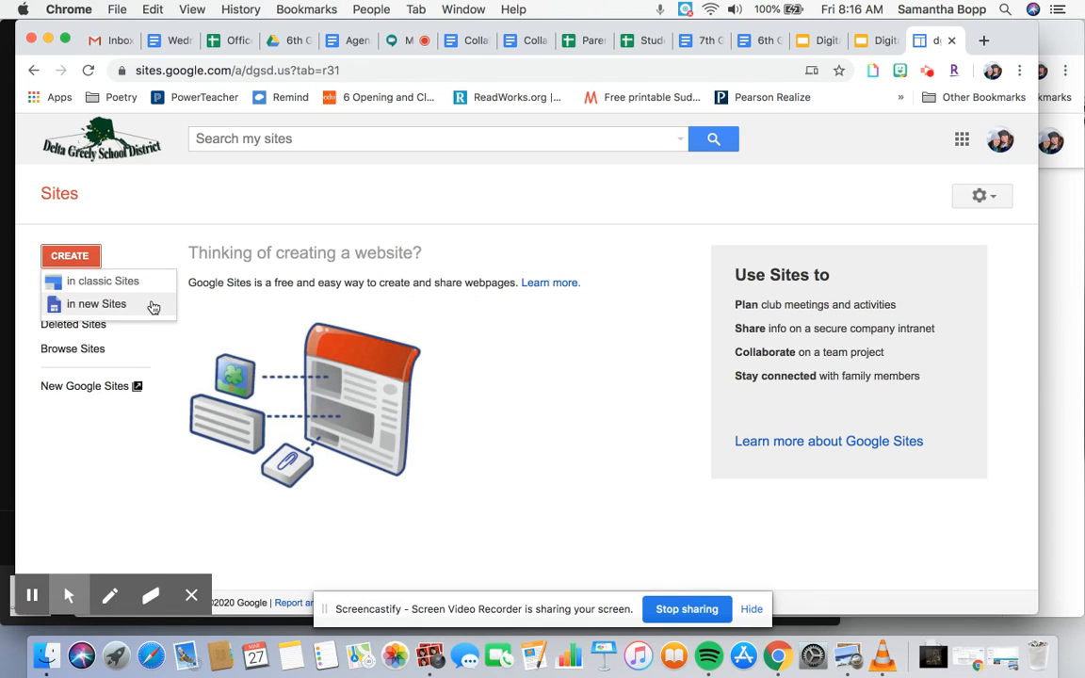
click(149, 304)
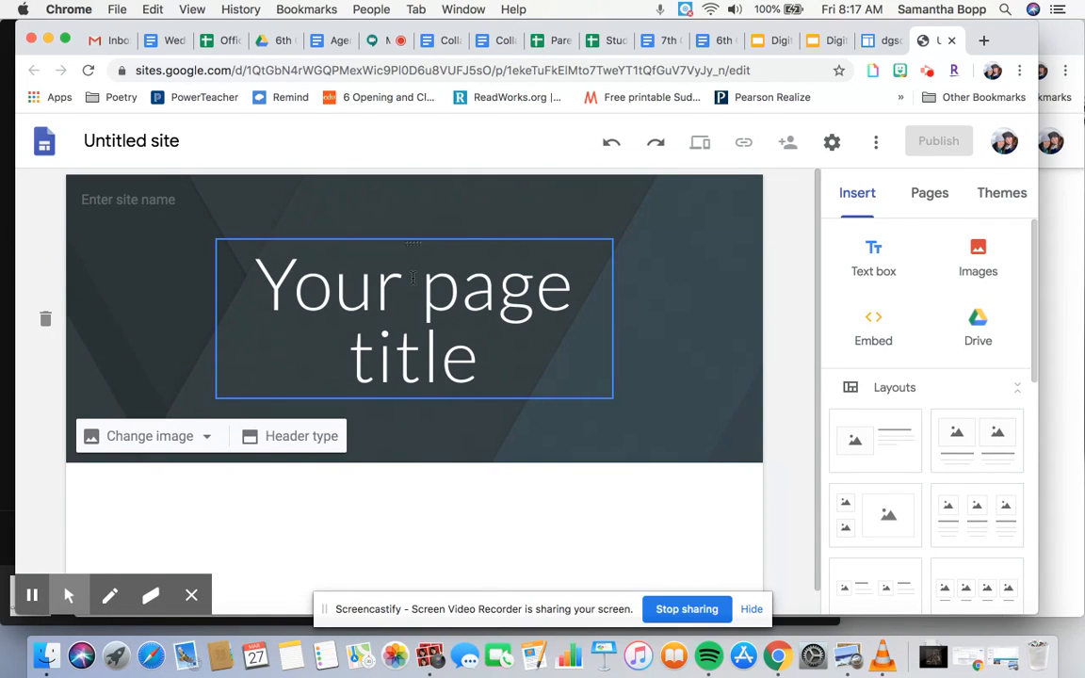
click(414, 275)
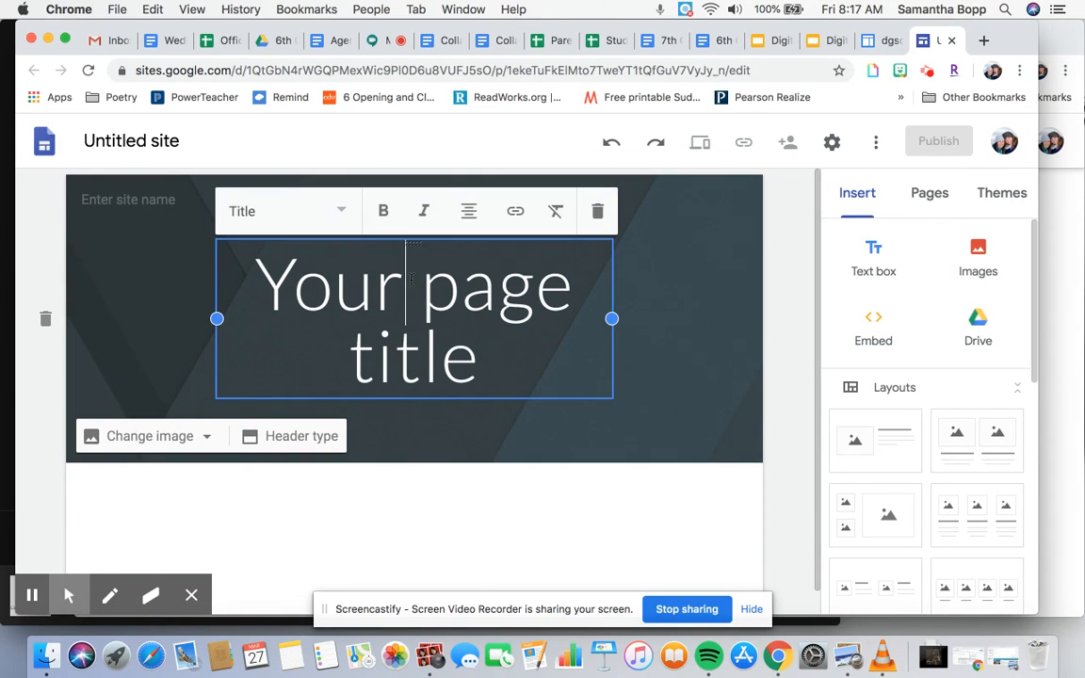
triple_click(405, 297)
text(Di)
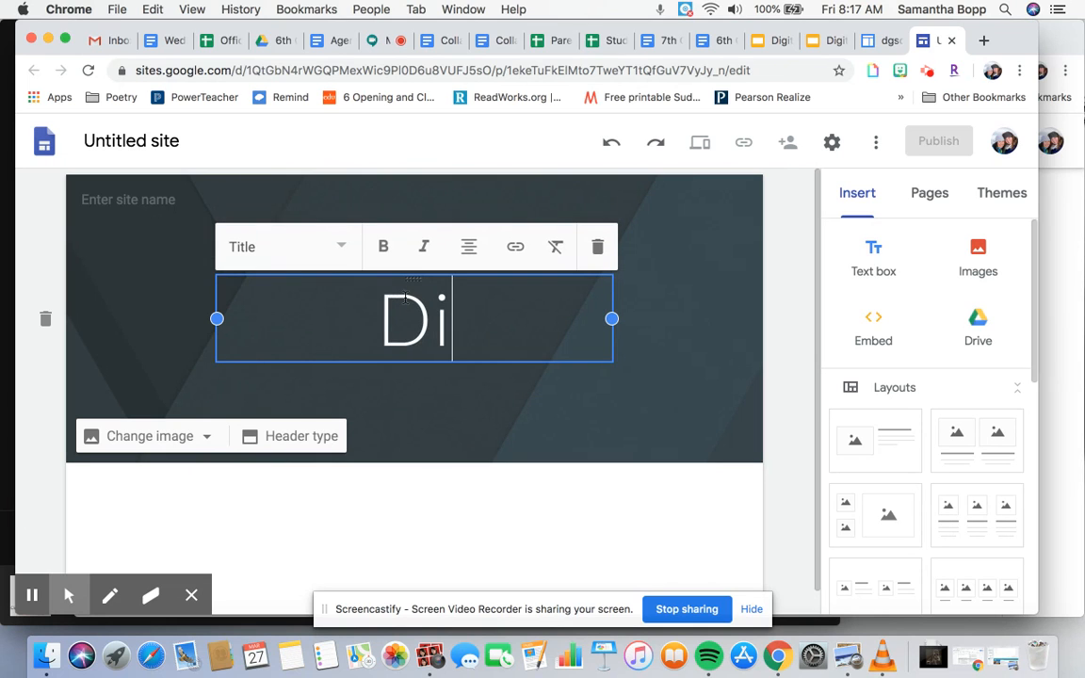
text(stance Te)
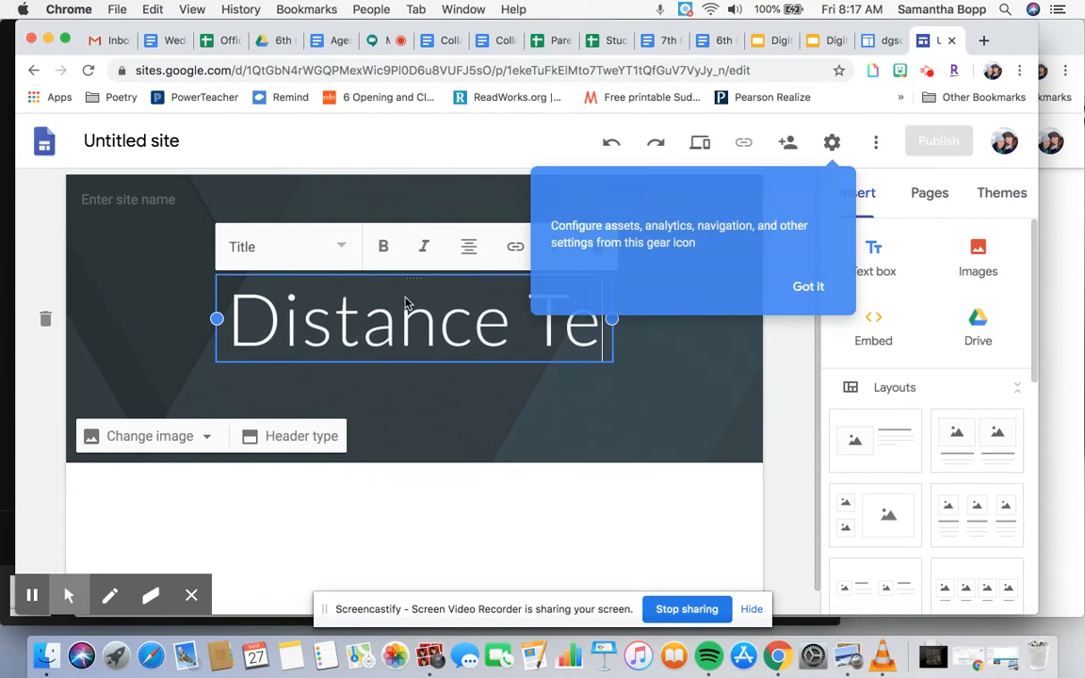
text(aching Sources)
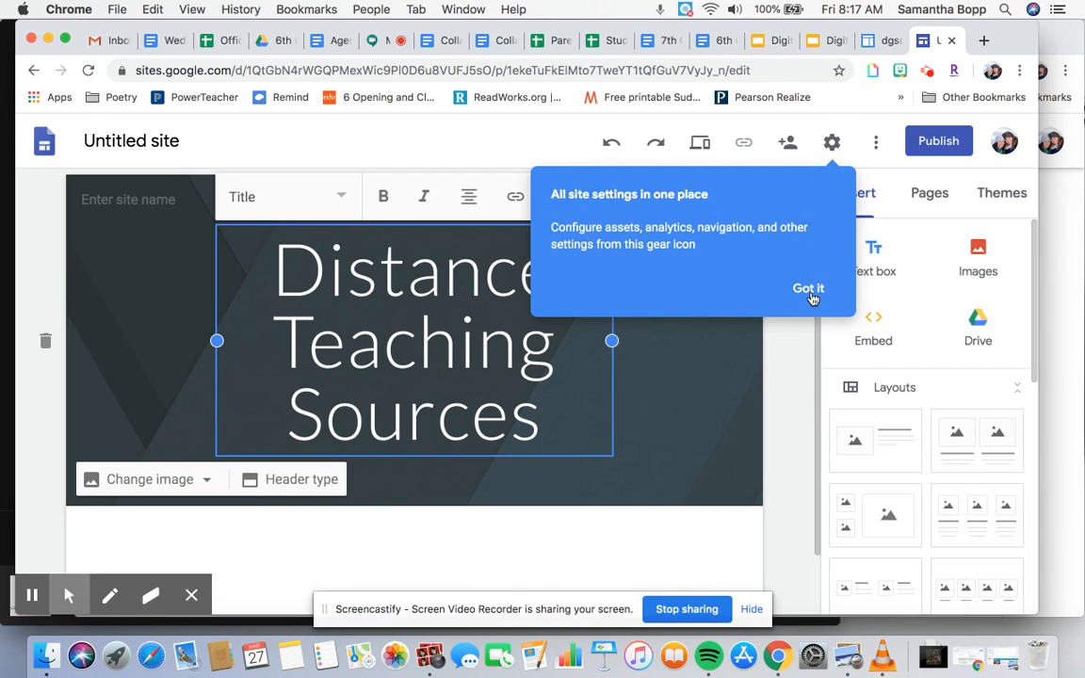
click(810, 289)
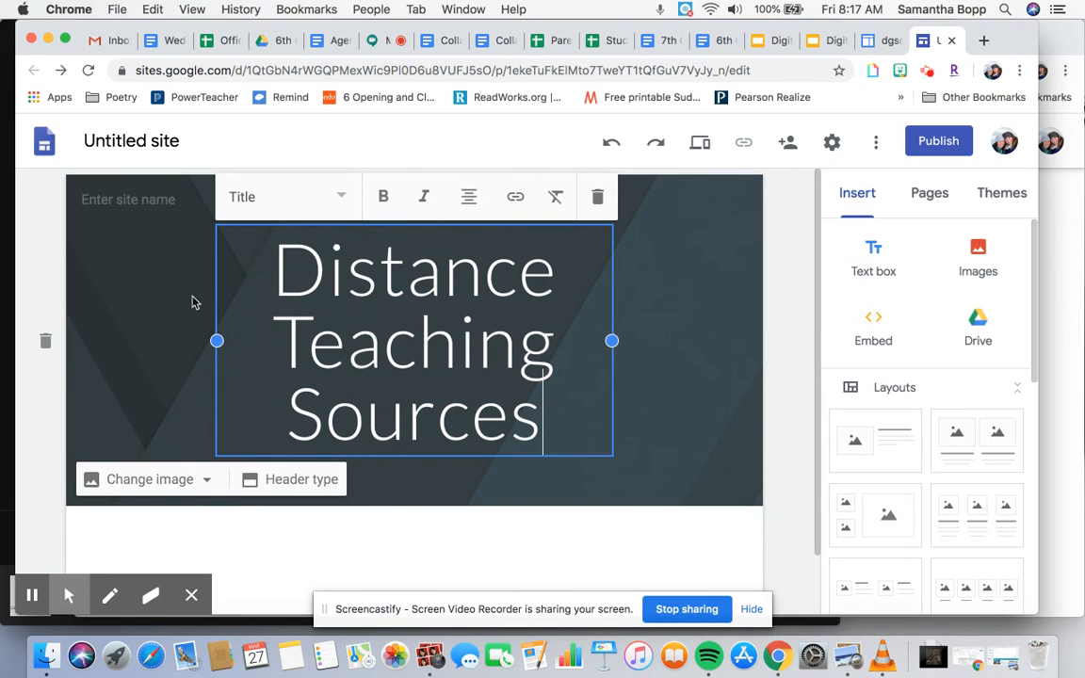
- Name the site Distance Teaching in the header and select the site document name
click(139, 200)
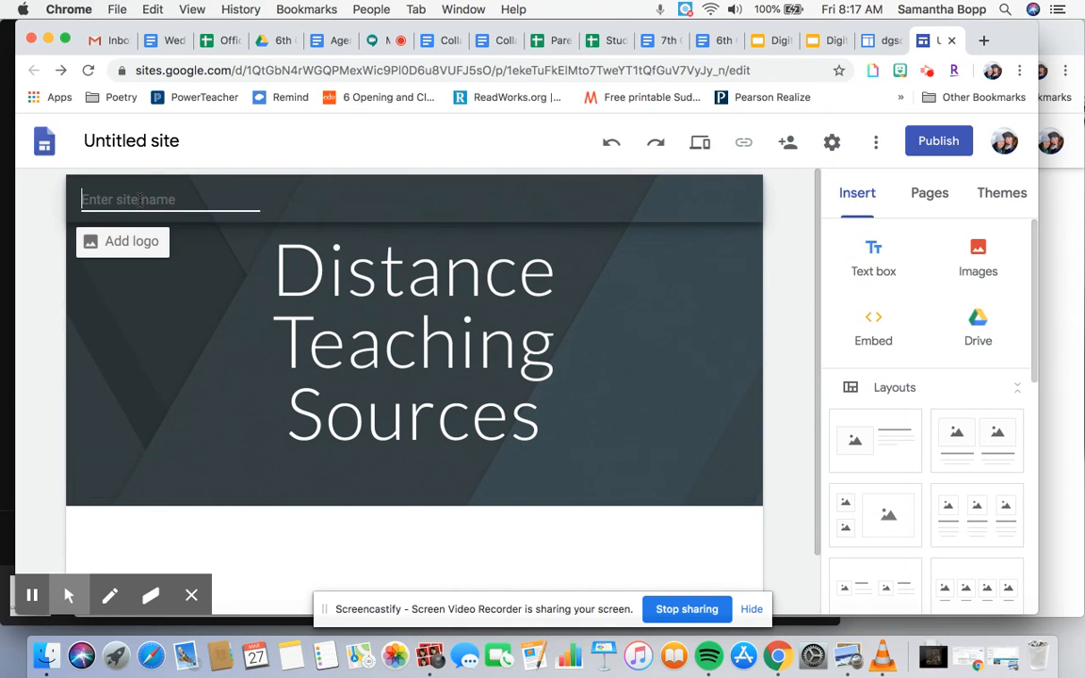
text(Distance Teaching)
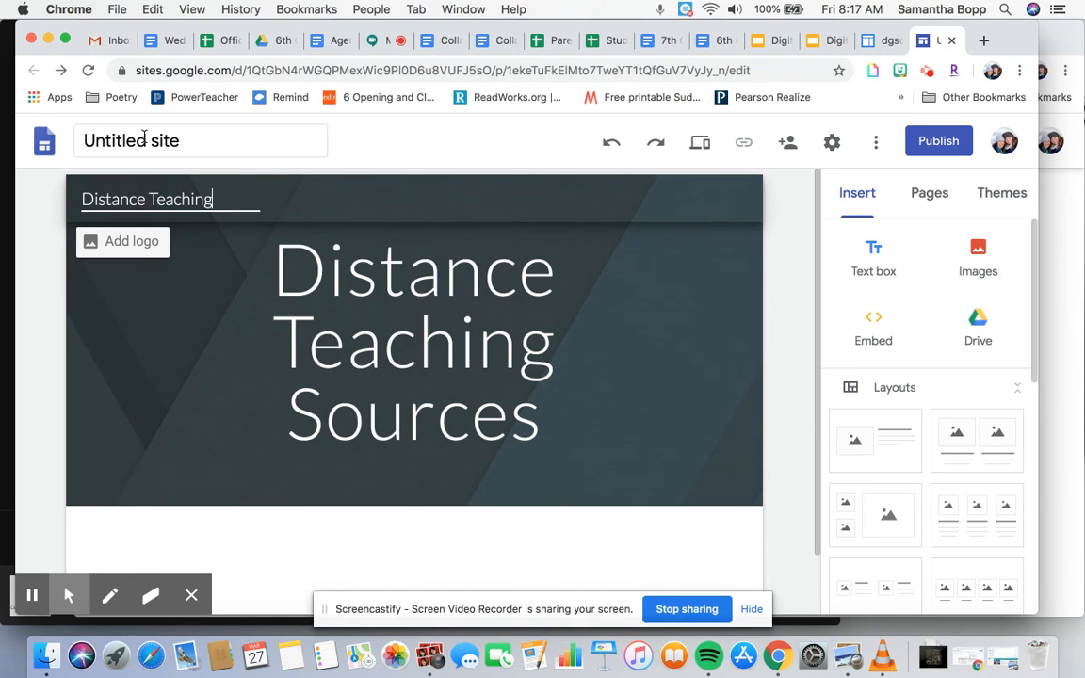
click(83, 205)
click(138, 147)
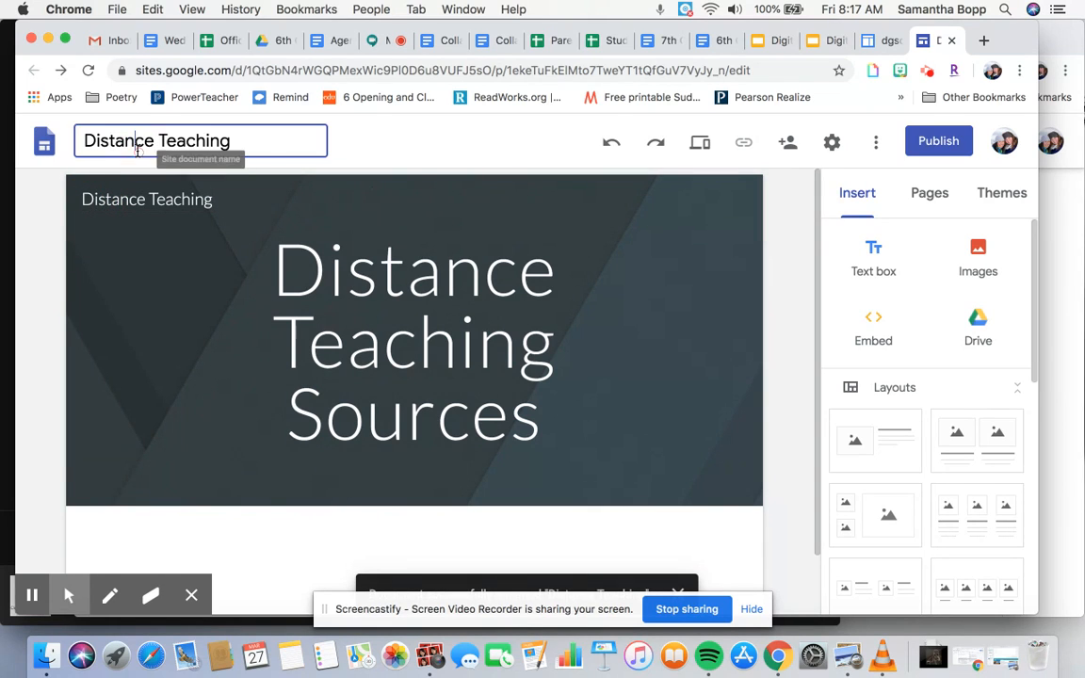
drag(84, 141, 229, 141)
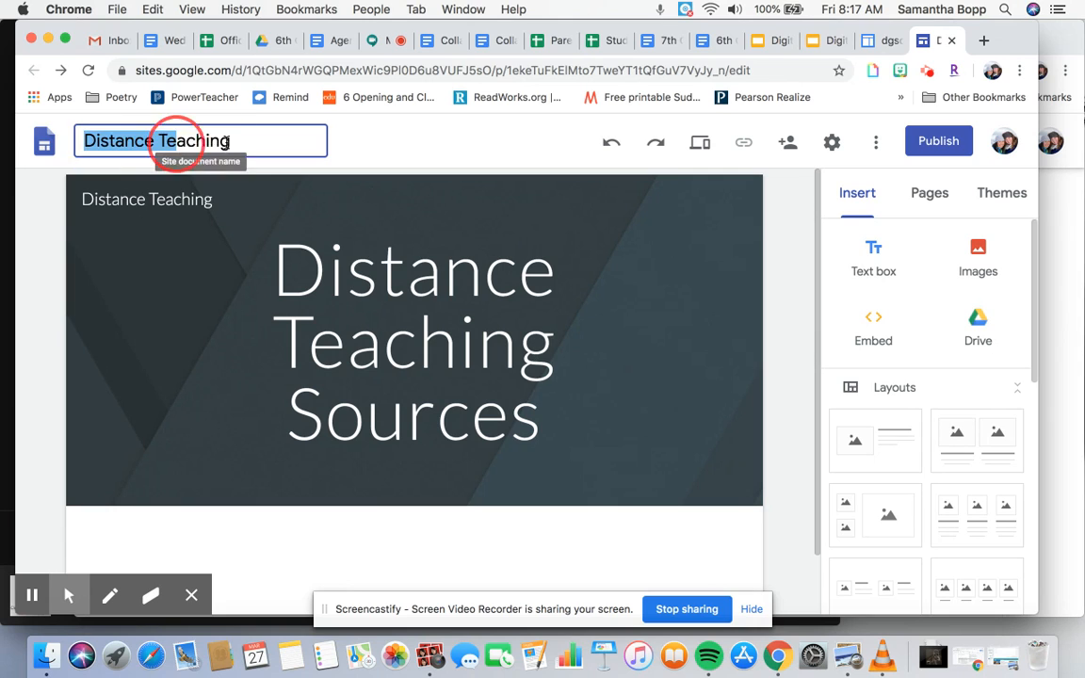
click(255, 143)
- Insert the three-column layout with images and text below the header
scroll(386, 388, down, 2)
scroll(386, 388, down, 1)
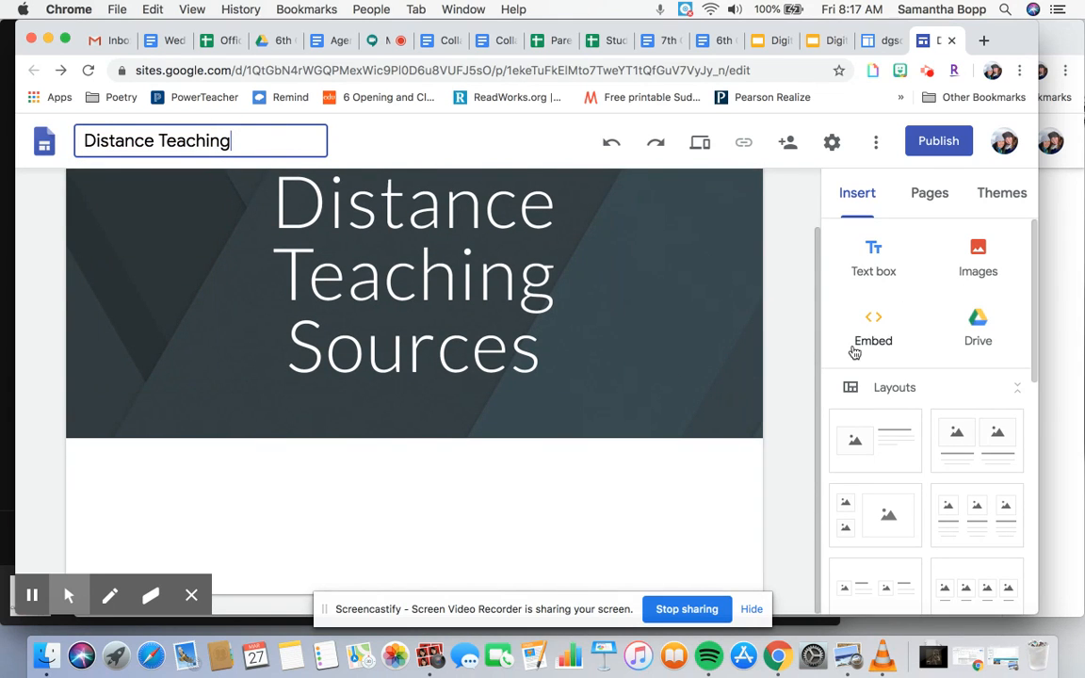
scroll(909, 476, down, 5)
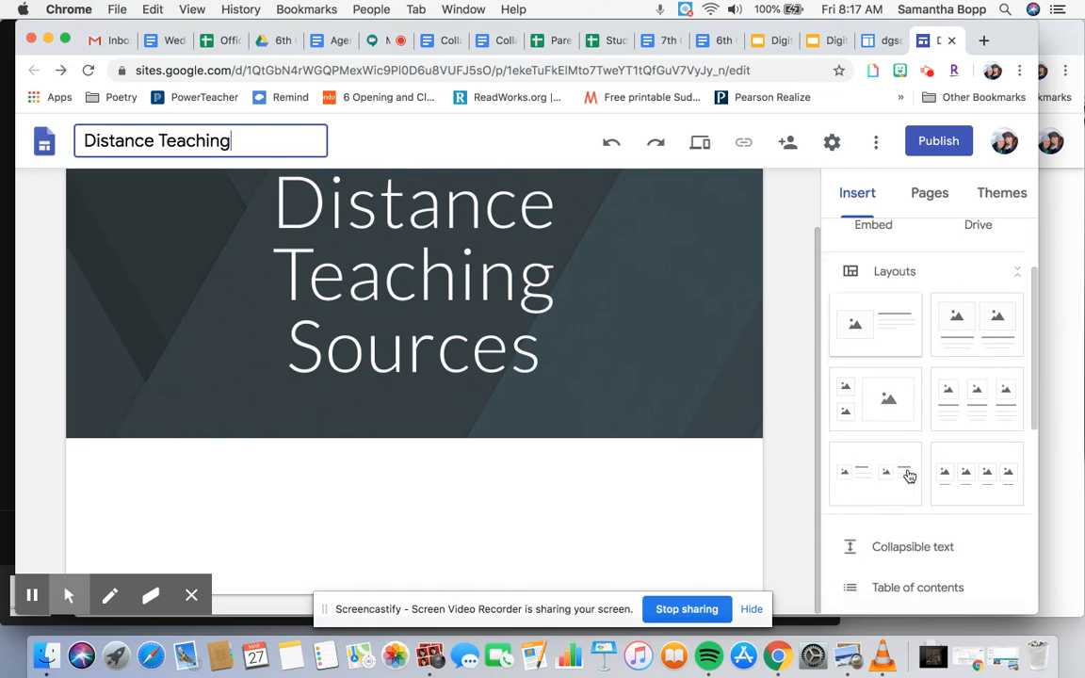
scroll(909, 475, up, 3)
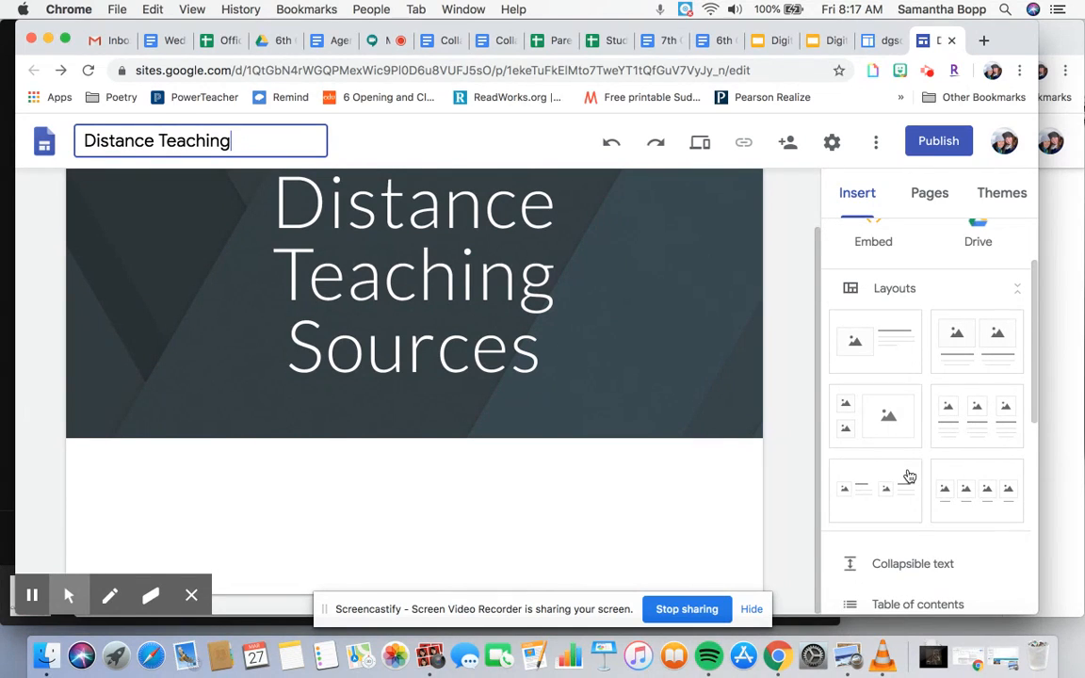
click(1002, 421)
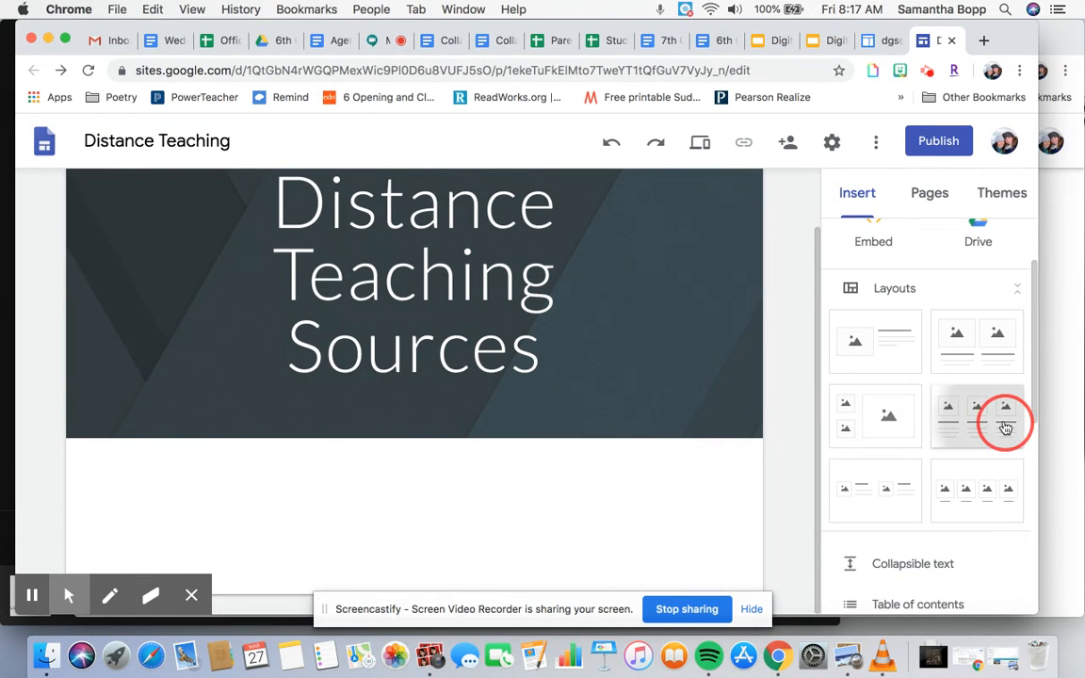
- Set the first column's heading to Helpful Websites
scroll(620, 404, down, 2)
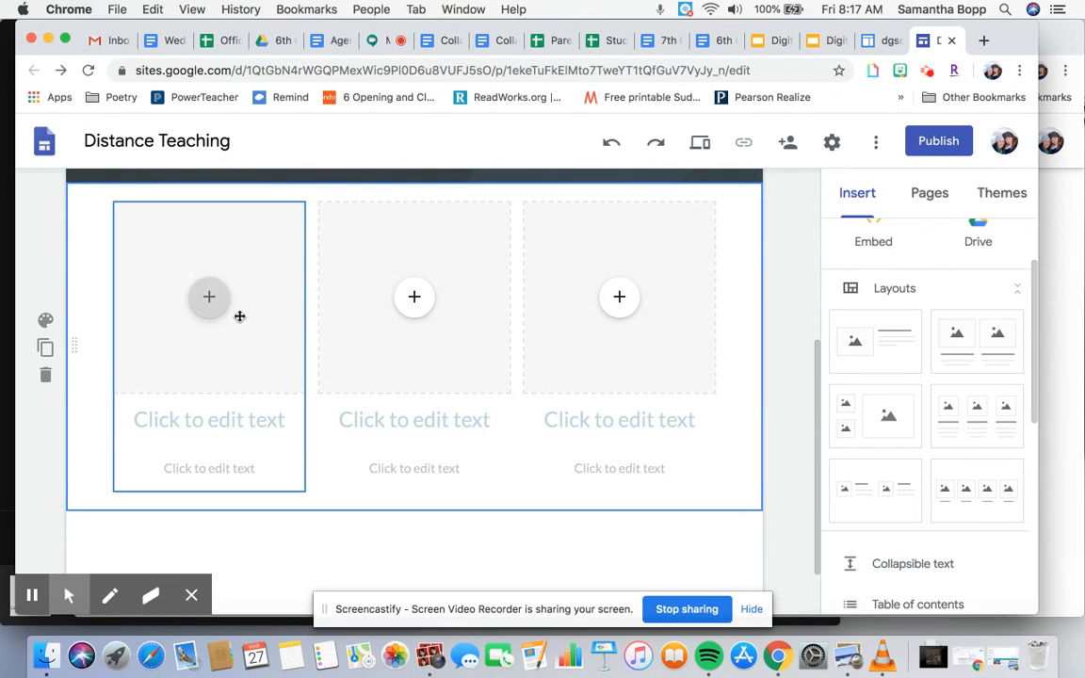
scroll(238, 314, up, 3)
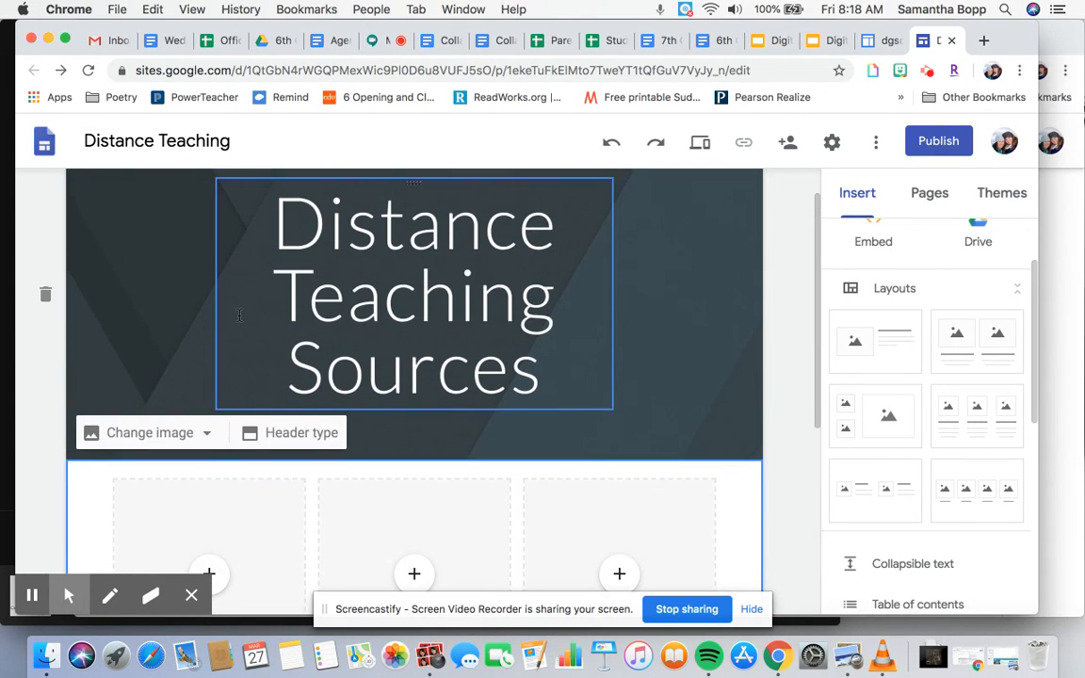
scroll(299, 273, down, 1)
click(358, 264)
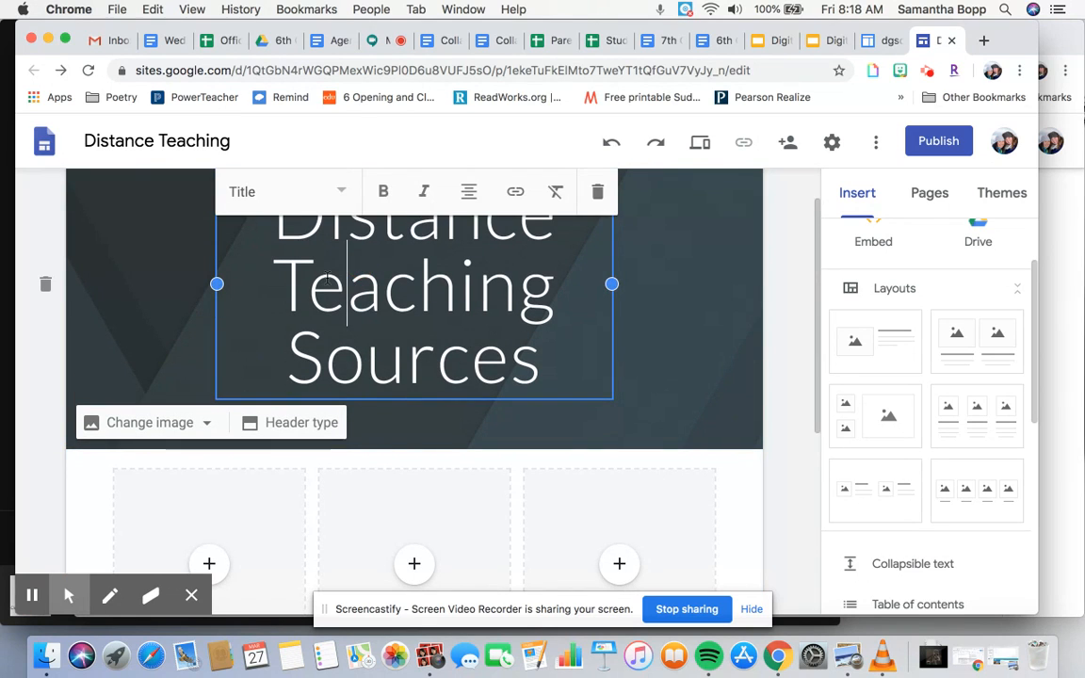
scroll(264, 348, down, 3)
click(237, 372)
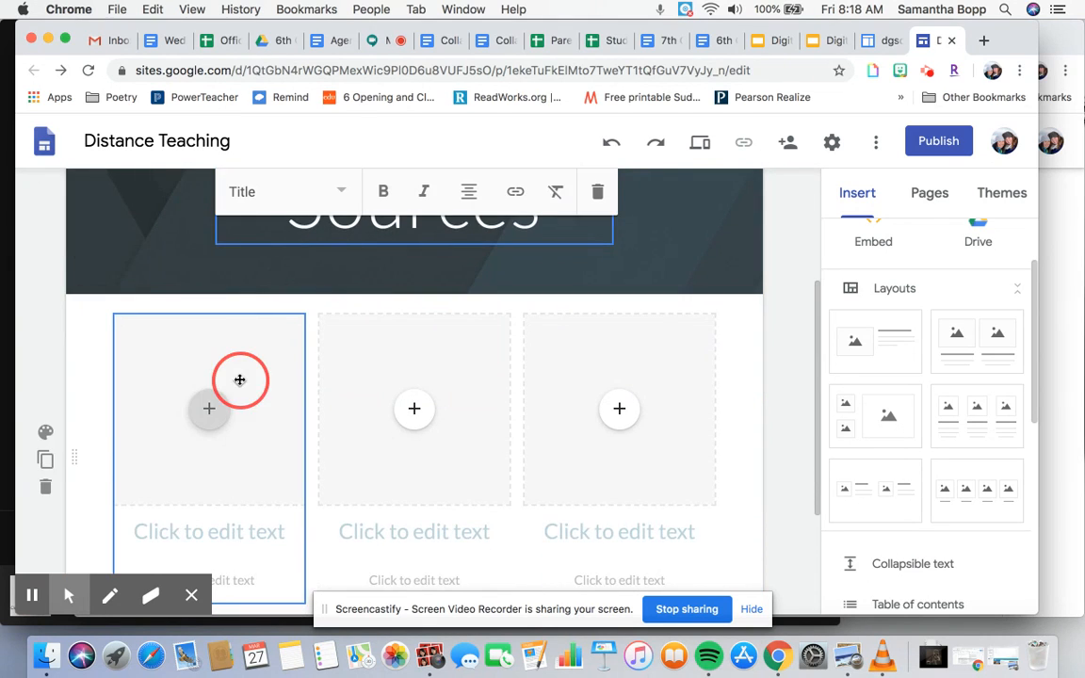
scroll(237, 380, down, 2)
click(228, 440)
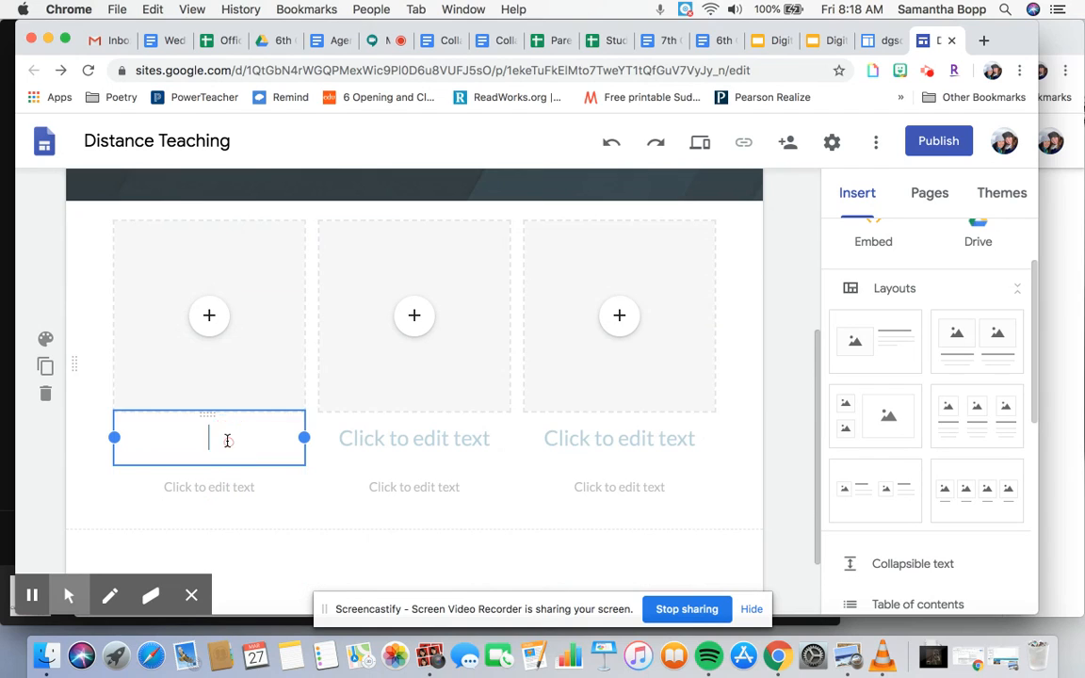
text(We)
key(BackSpace)
key(BackSpace)
text(Helpful We)
key(BackSpace)
text(ebsties)
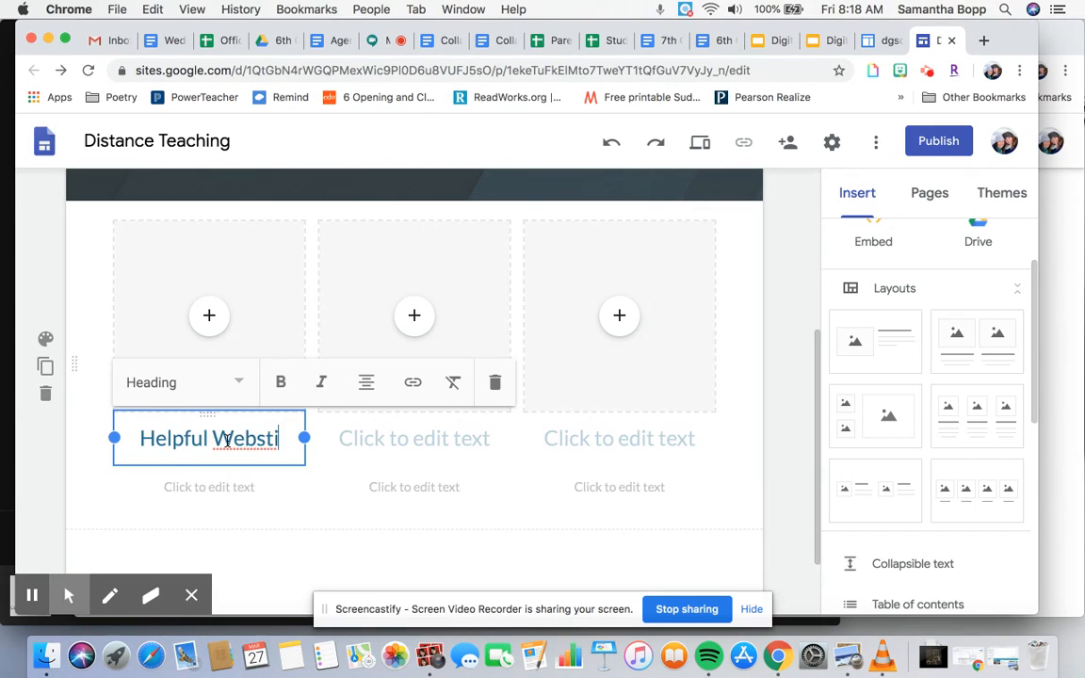
key(BackSpace)
key(BackSpace)
key(BackSpace)
key(BackSpace)
text(ites)
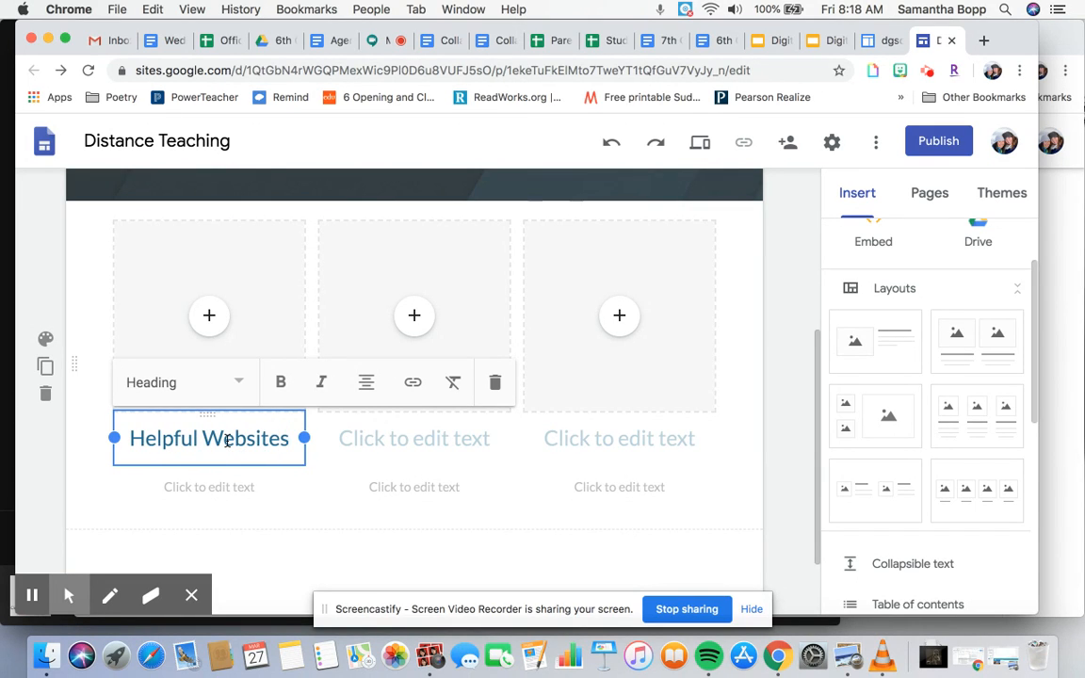
- Set the second column's heading to Links to Experts
click(219, 489)
click(219, 490)
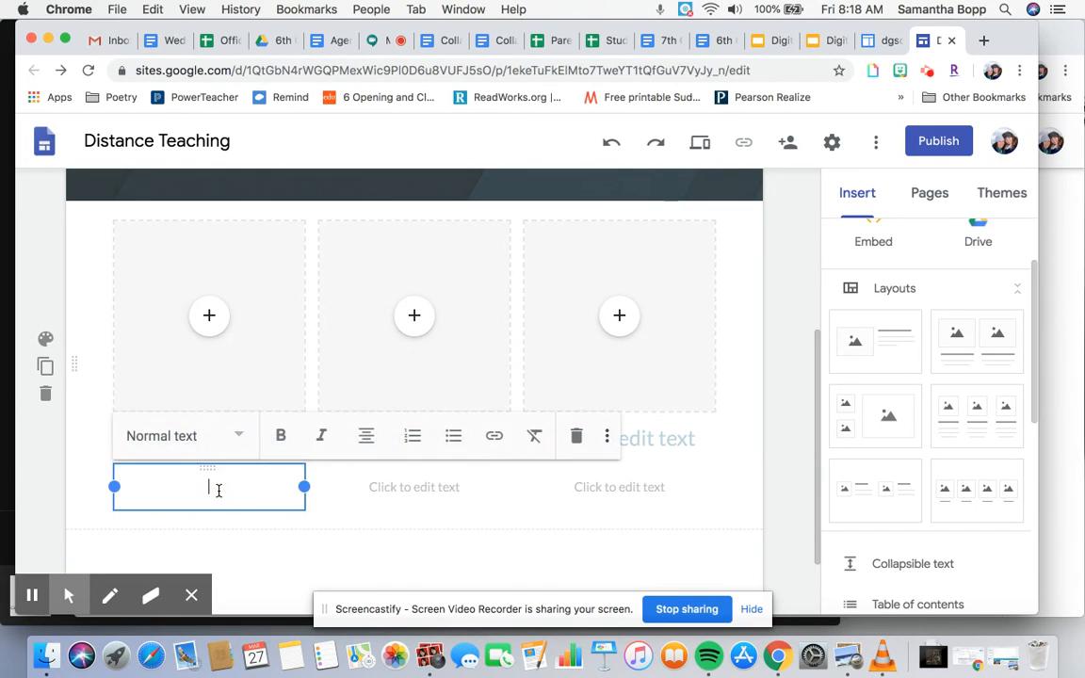
scroll(219, 491, down, 1)
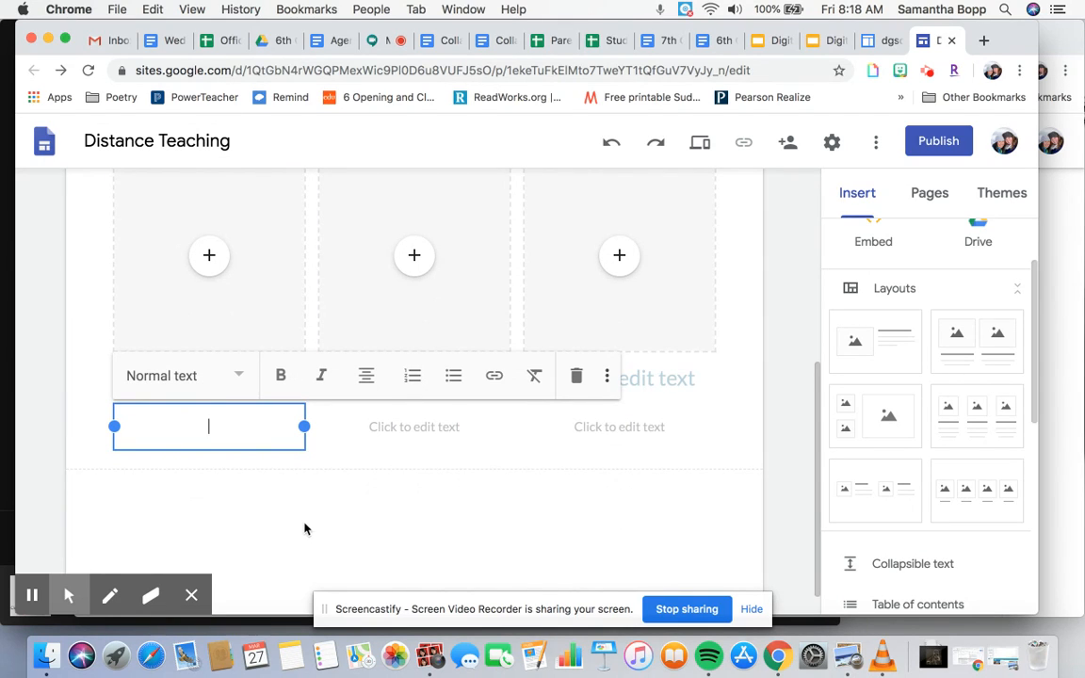
scroll(305, 528, up, 2)
click(403, 389)
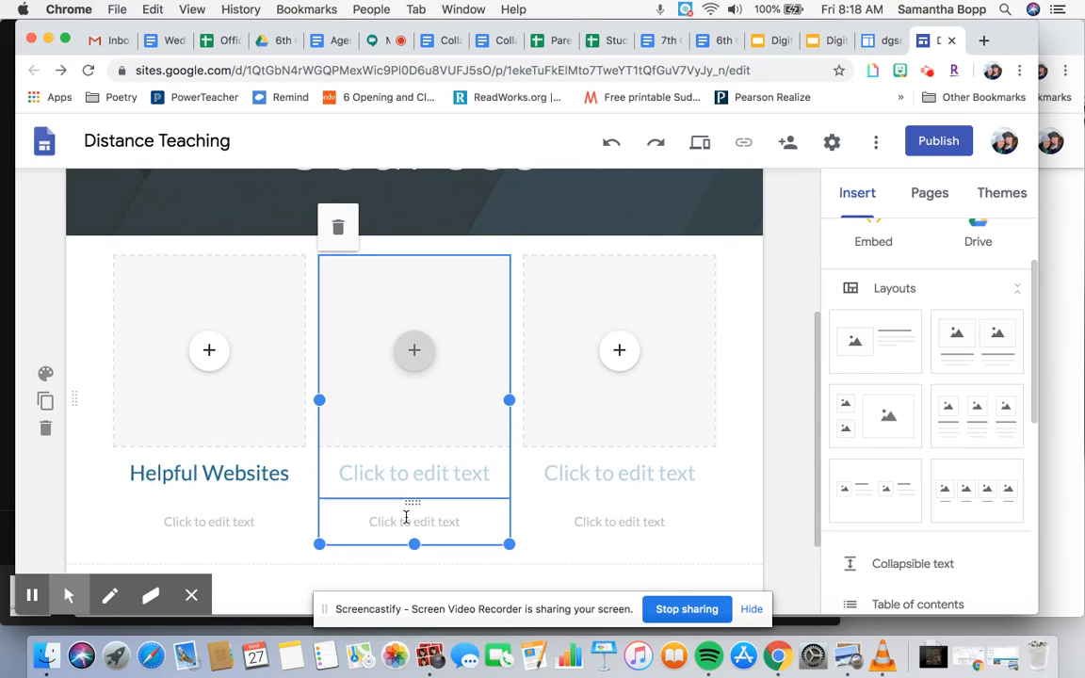
click(419, 473)
text(Links to )
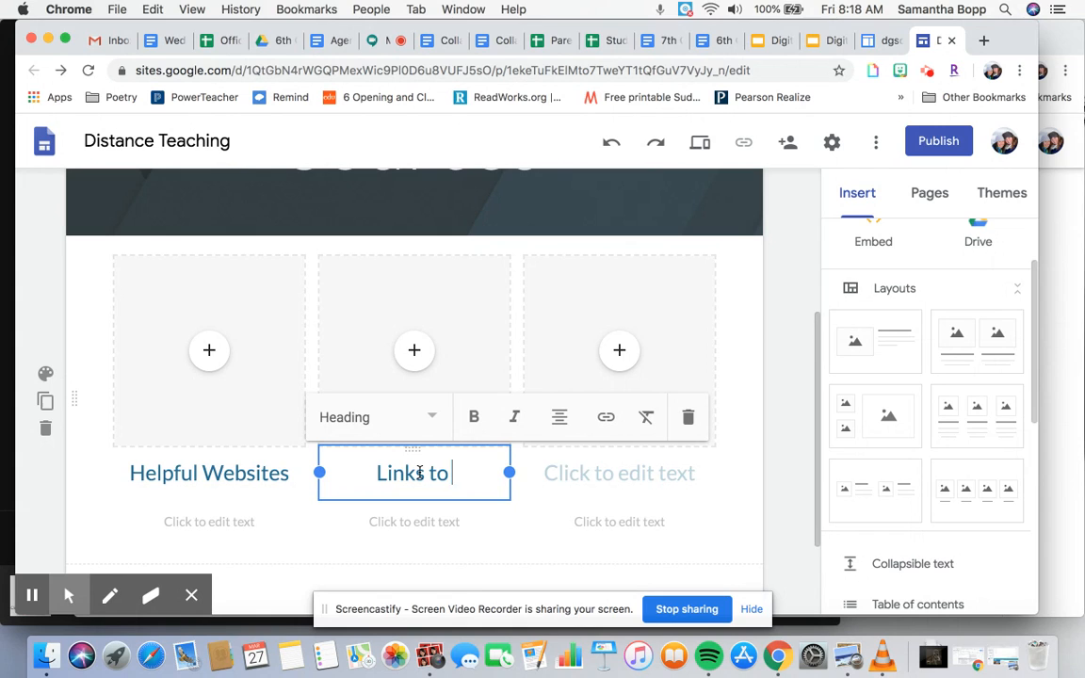
text(Experts)
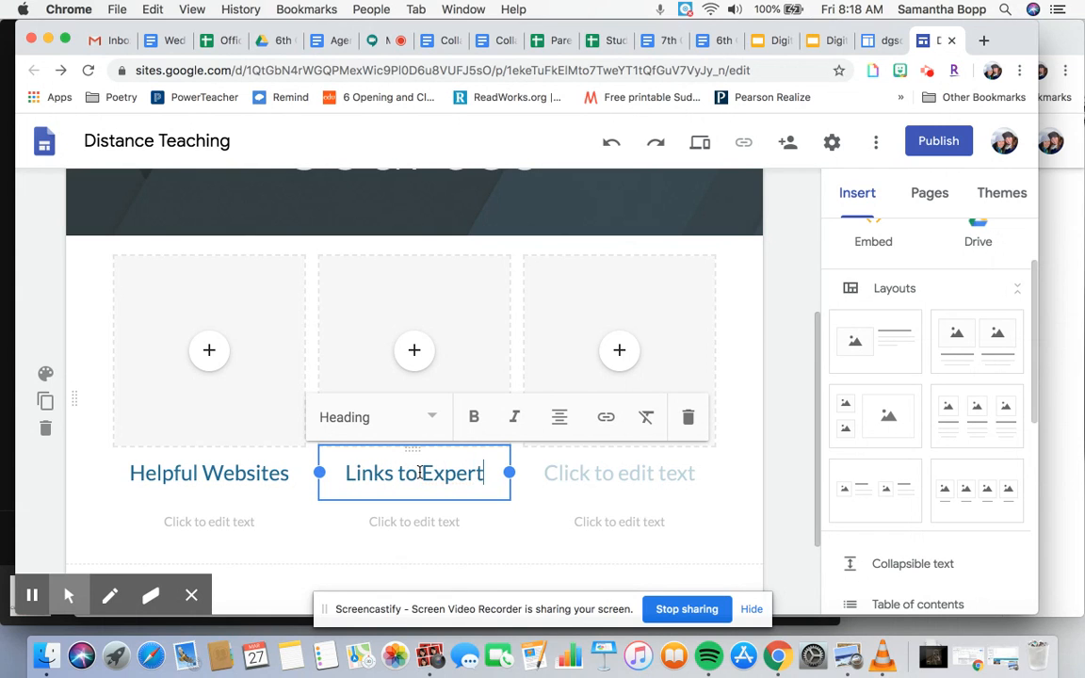
- Set the third column's heading to Suggestions
click(577, 480)
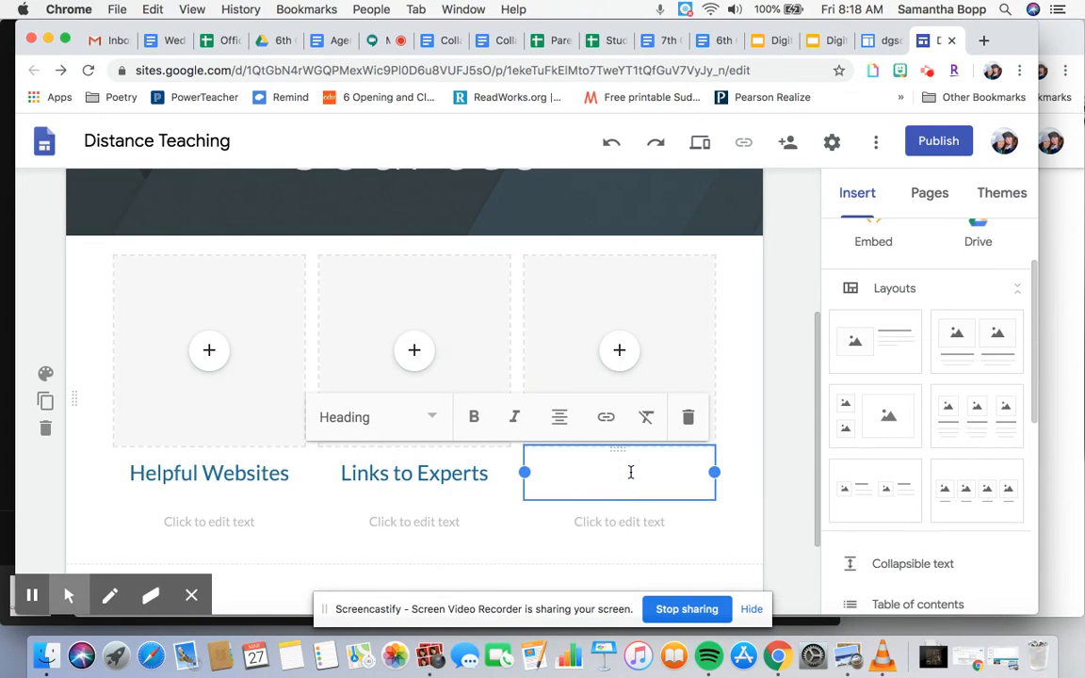
text(Suggestions)
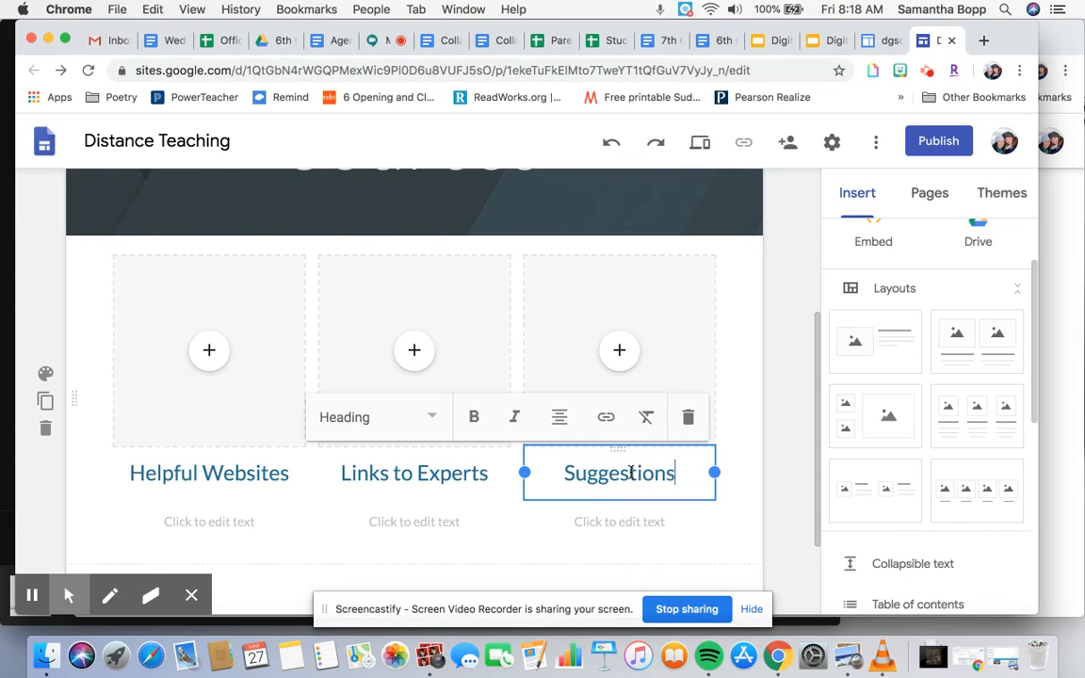
click(417, 418)
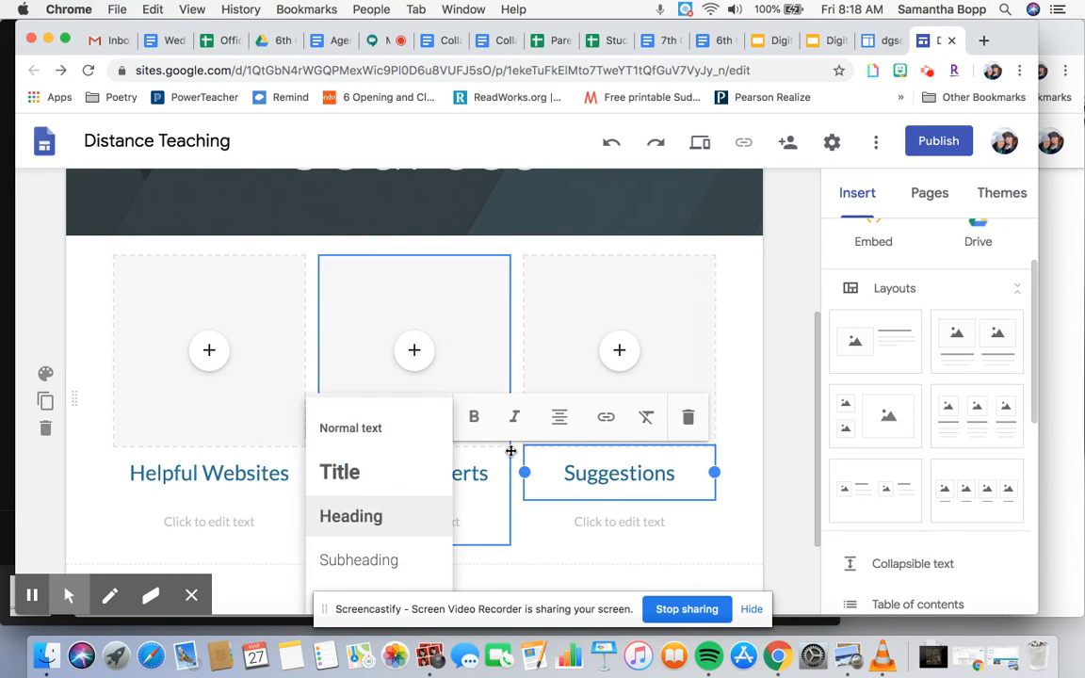
scroll(375, 569, down, 1)
click(635, 417)
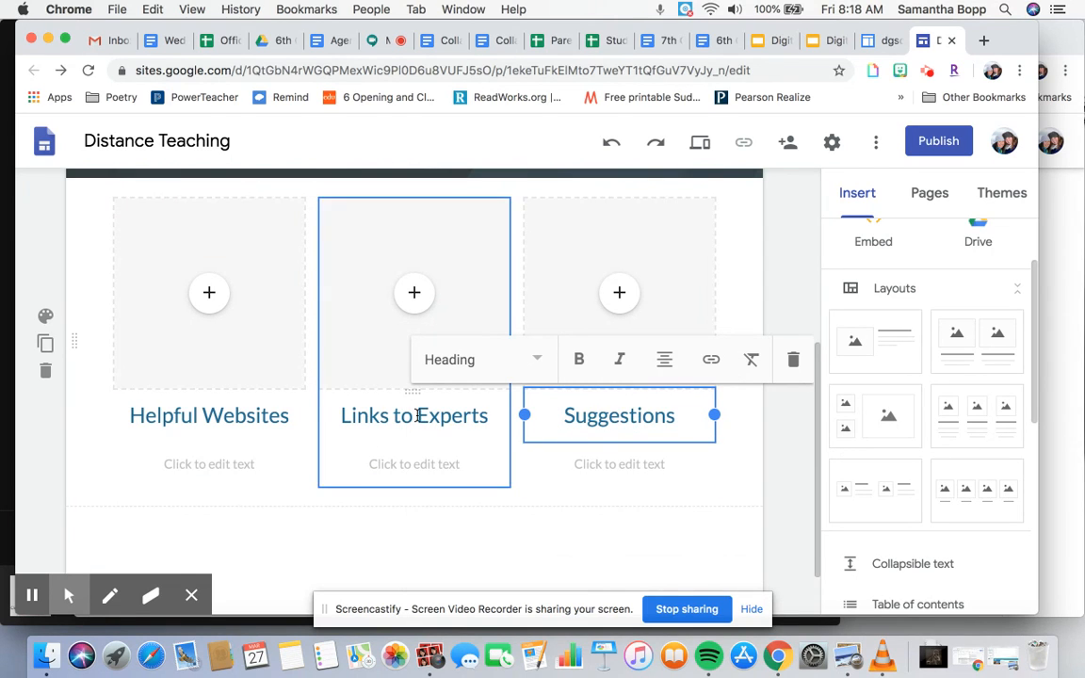
- Insert a text box section below the three-column section
scroll(417, 415, down, 1)
scroll(539, 416, up, 5)
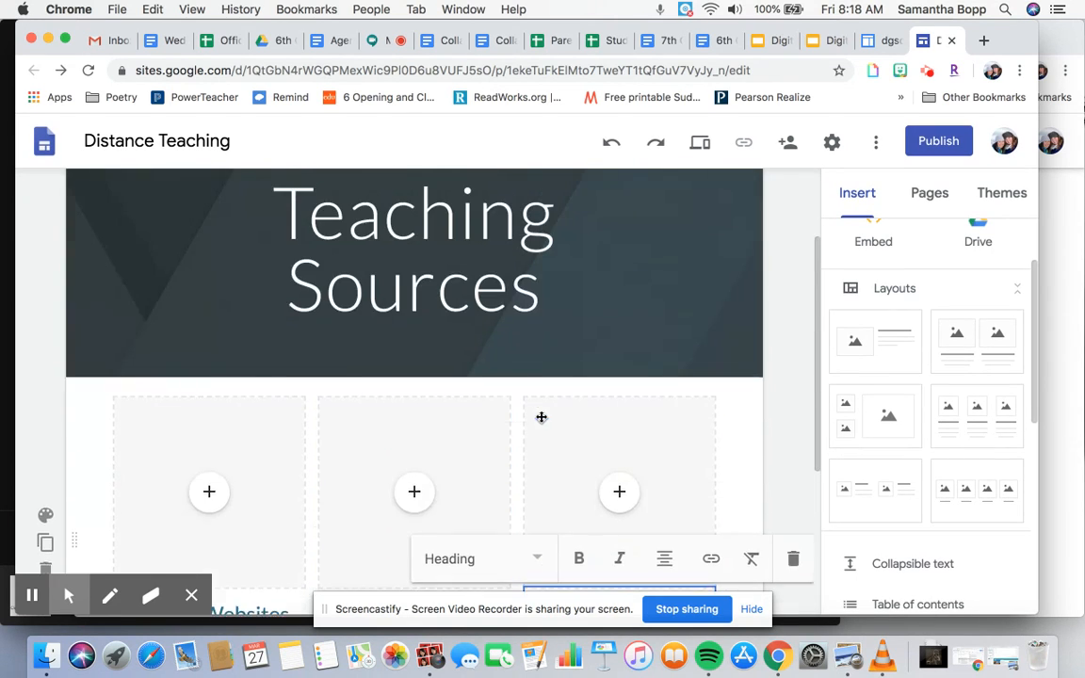
scroll(908, 252, up, 2)
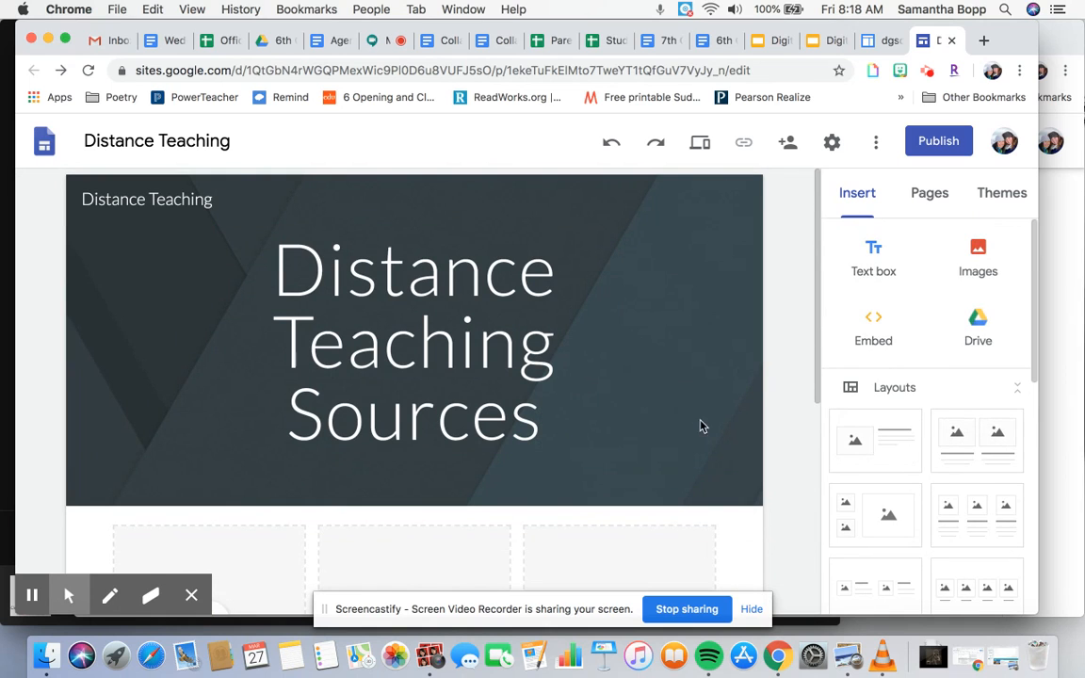
scroll(662, 477, down, 2)
scroll(661, 477, down, 4)
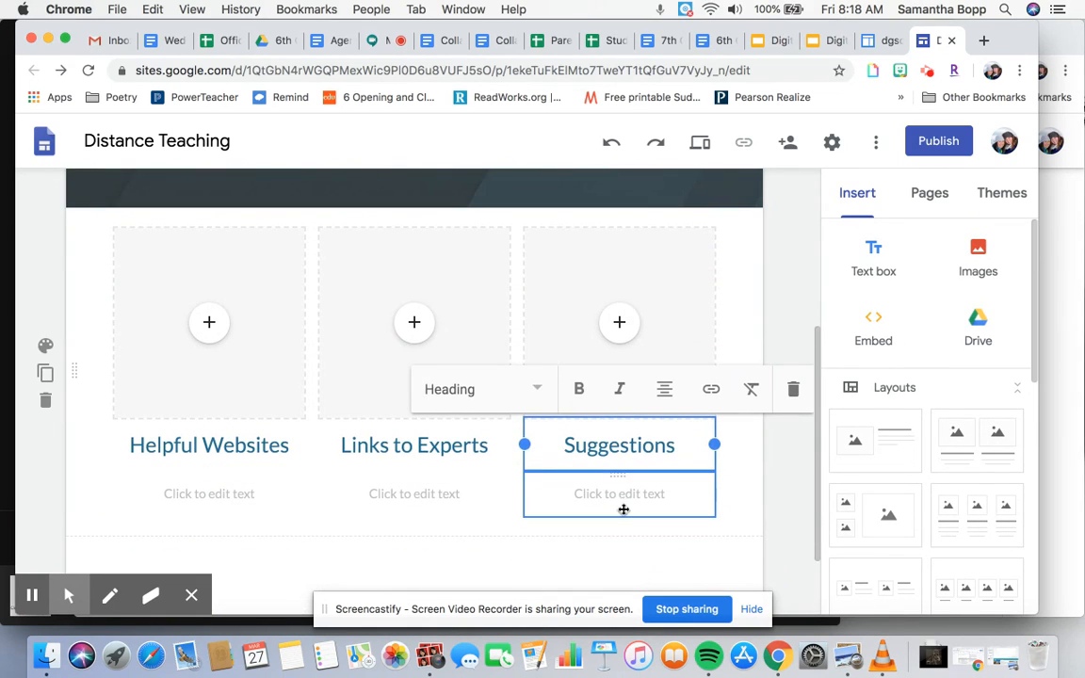
click(627, 498)
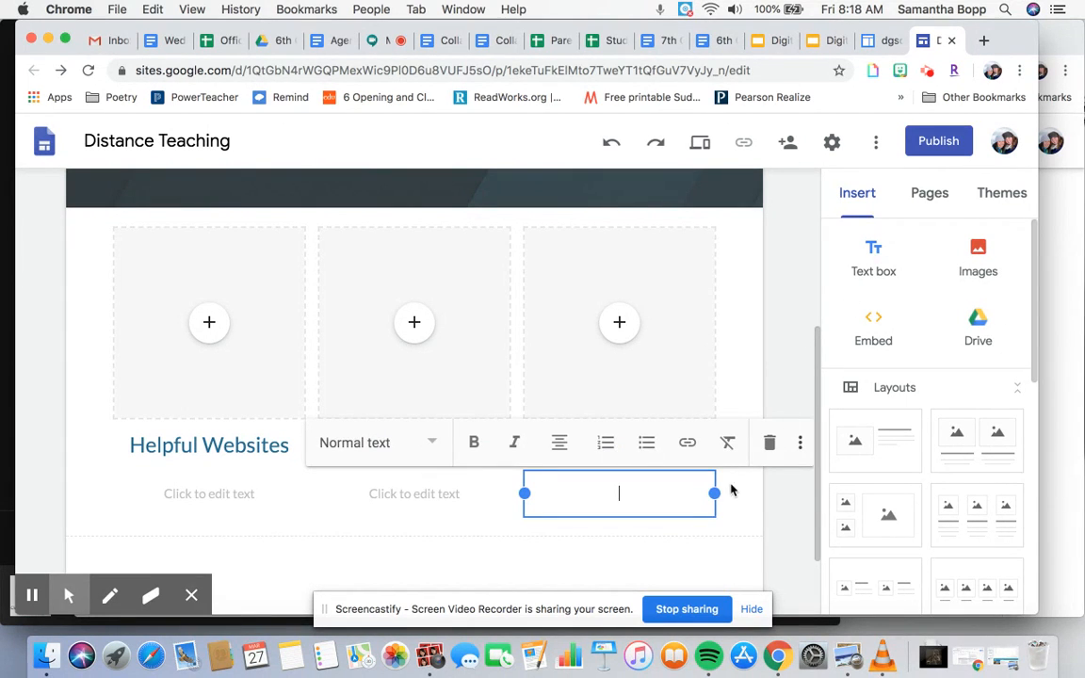
click(664, 548)
scroll(687, 518, down, 2)
click(874, 272)
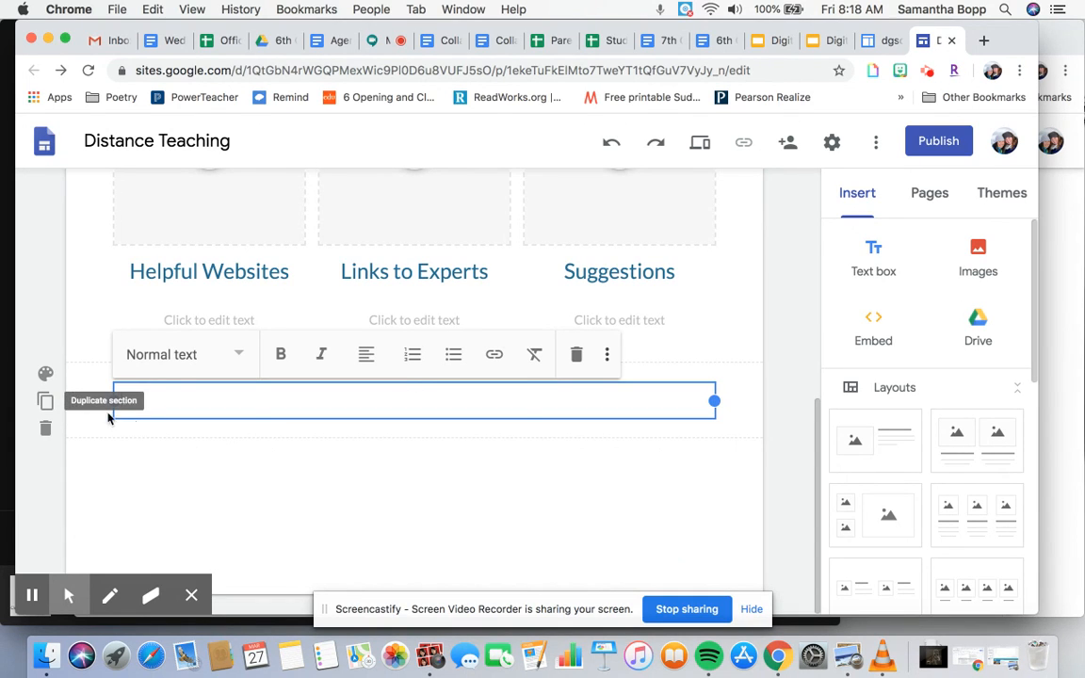
- Add a second text box section and move it beneath the first one
drag(79, 395, 80, 424)
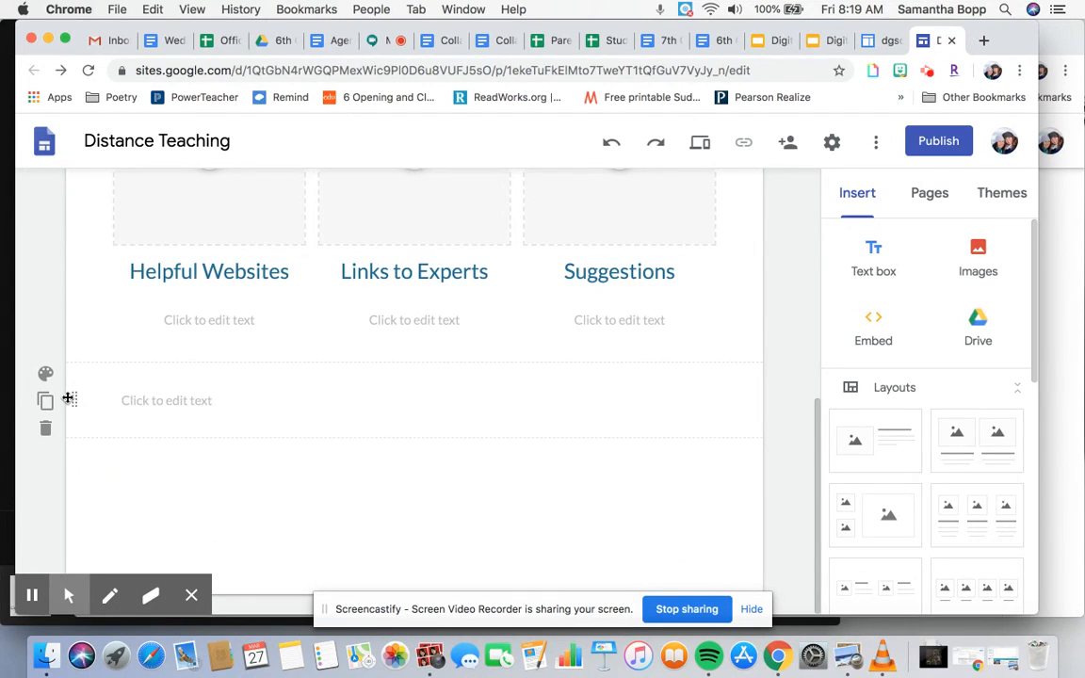
double_click(75, 397)
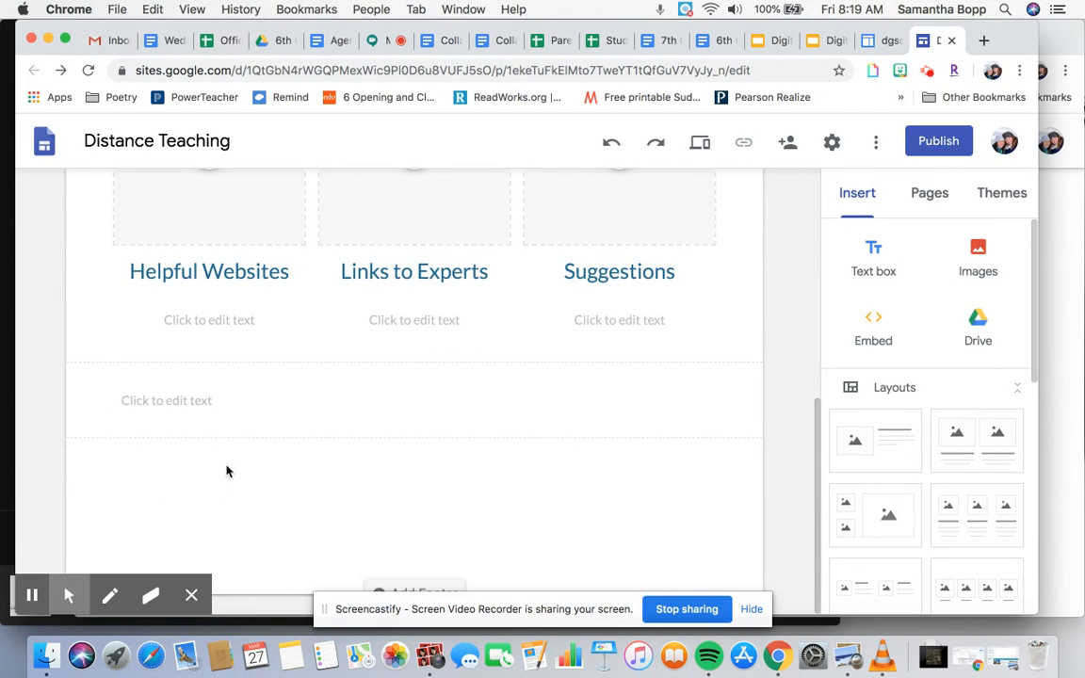
click(876, 260)
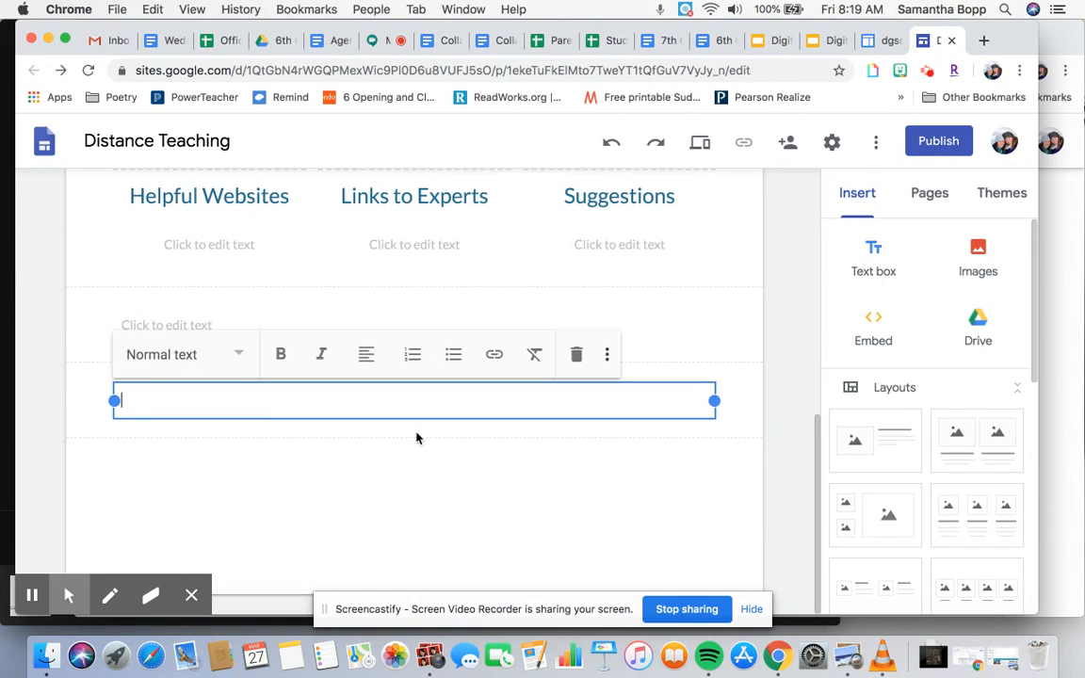
drag(73, 395, 83, 312)
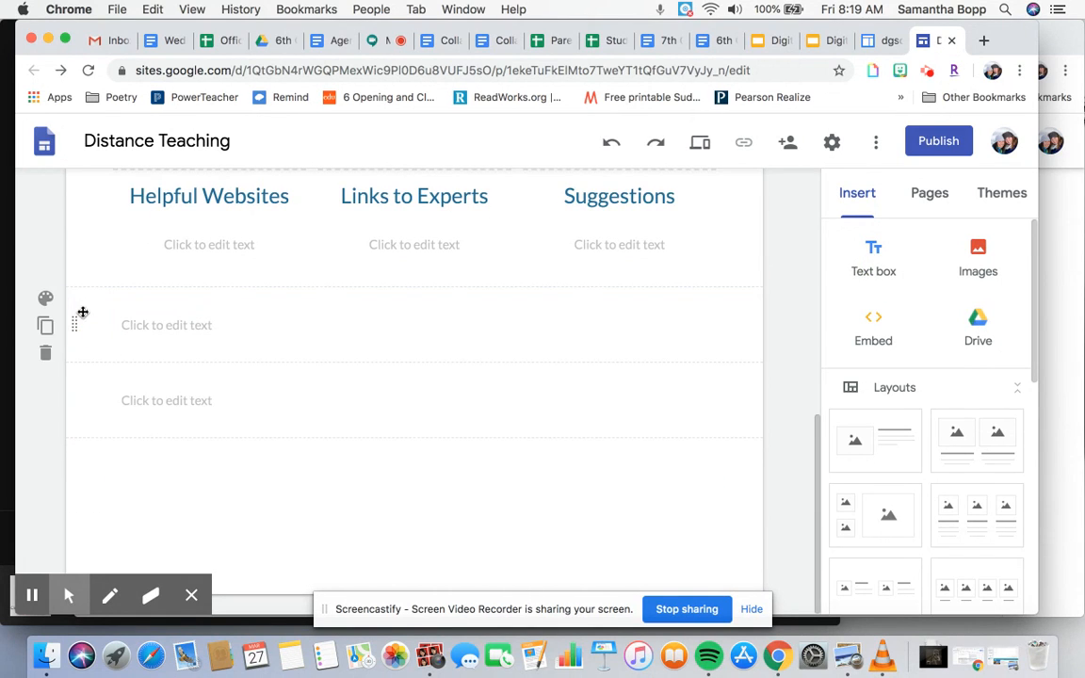
scroll(754, 364, up, 2)
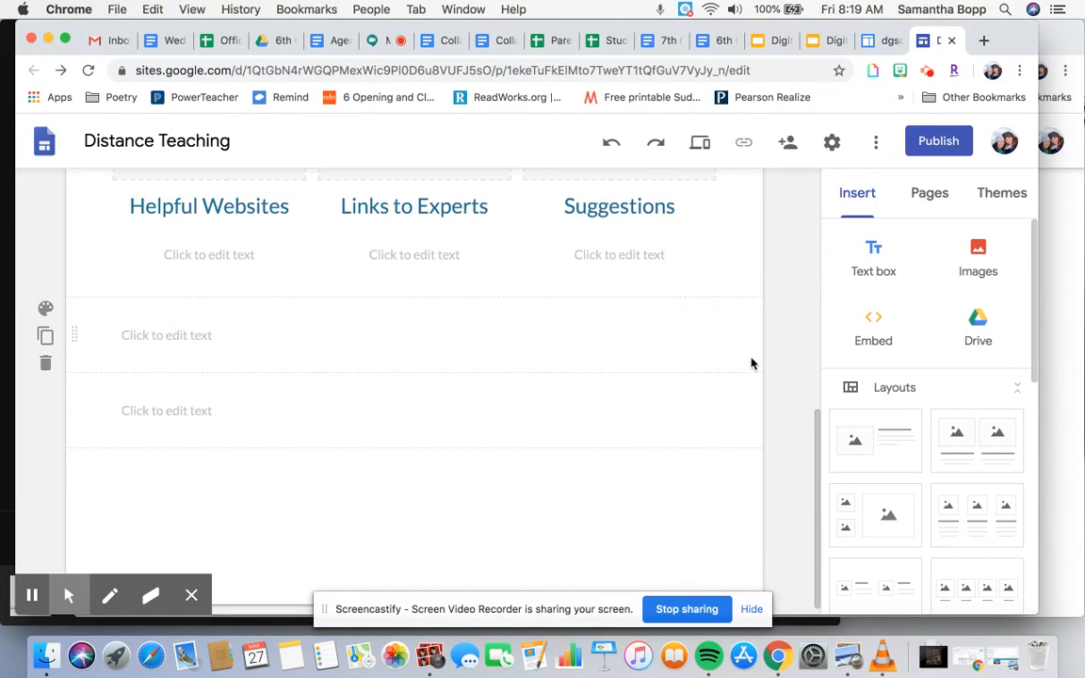
- Create a new page named Student Resources
click(928, 195)
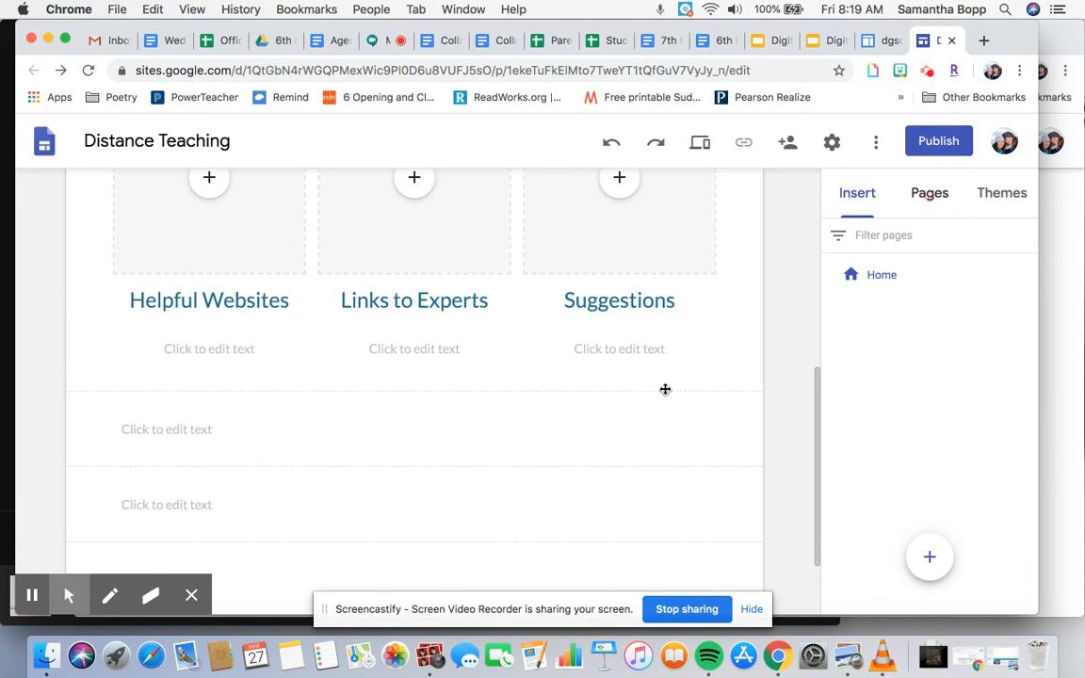
scroll(665, 389, up, 10)
scroll(665, 394, down, 3)
scroll(666, 393, up, 3)
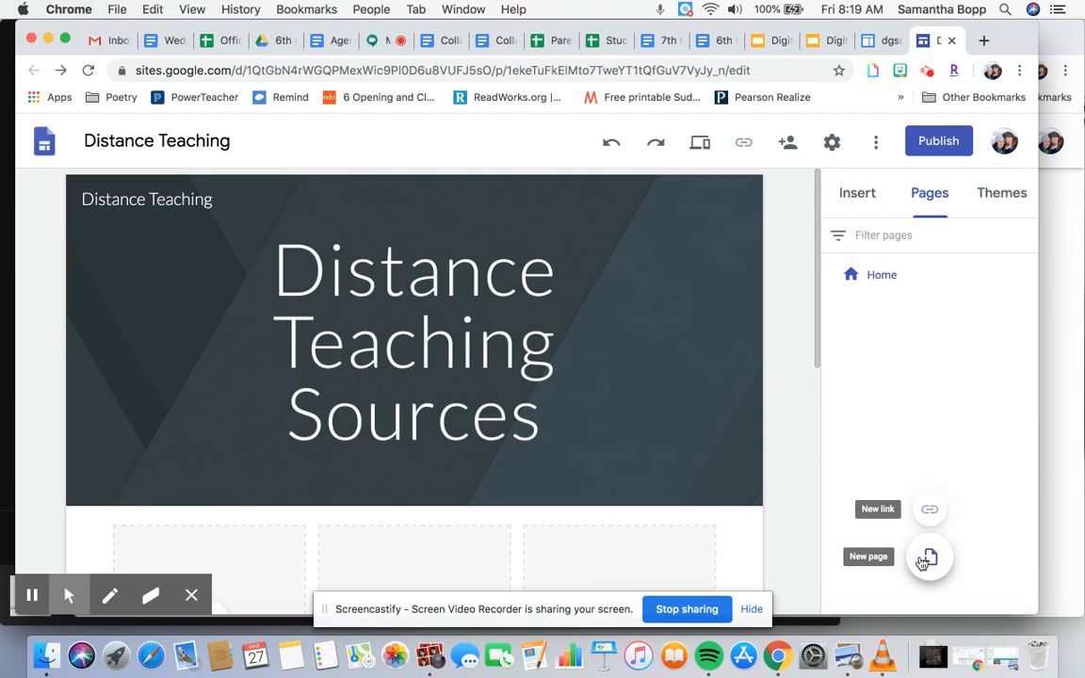
click(927, 558)
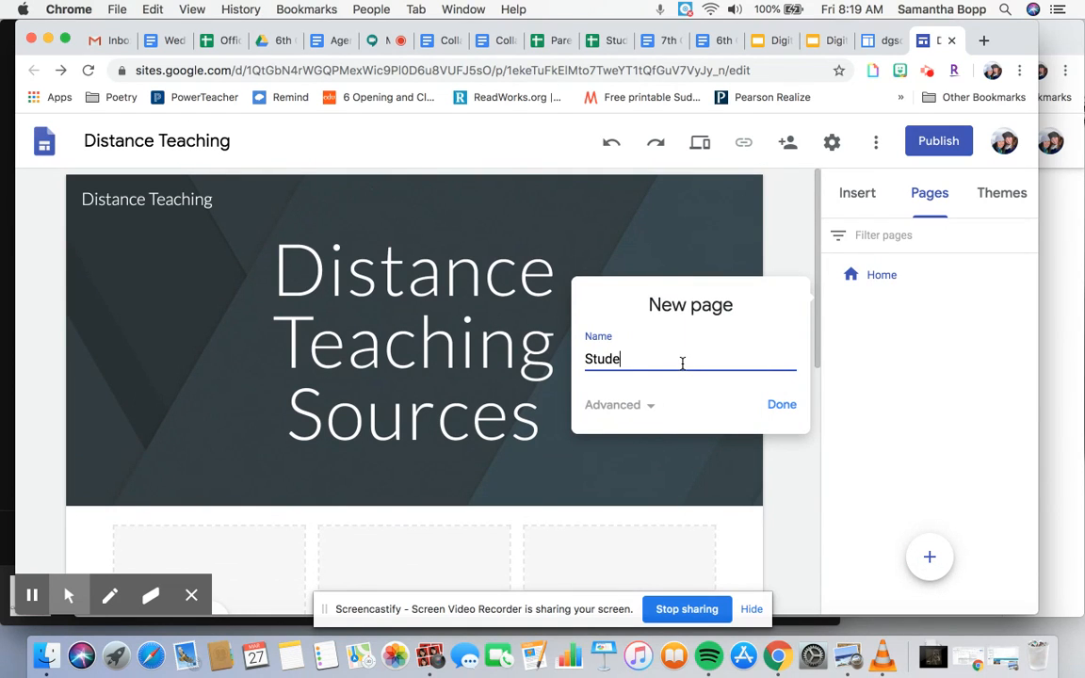
text(Student Resources)
key(Return)
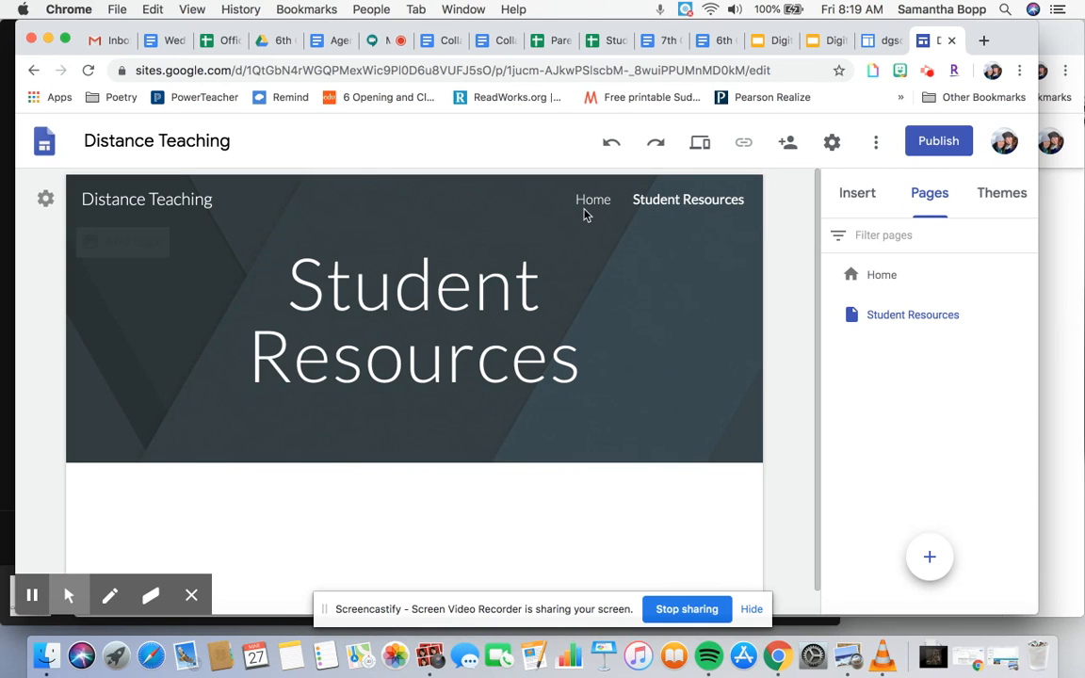
- Apply the Aristotle theme to the site
click(587, 203)
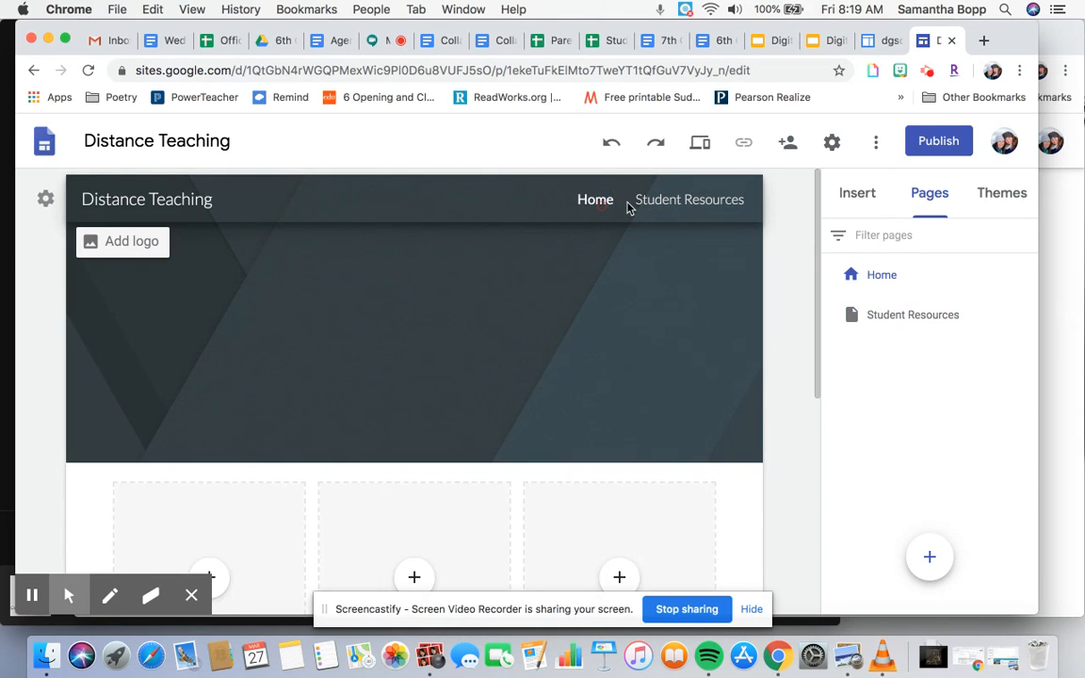
click(654, 205)
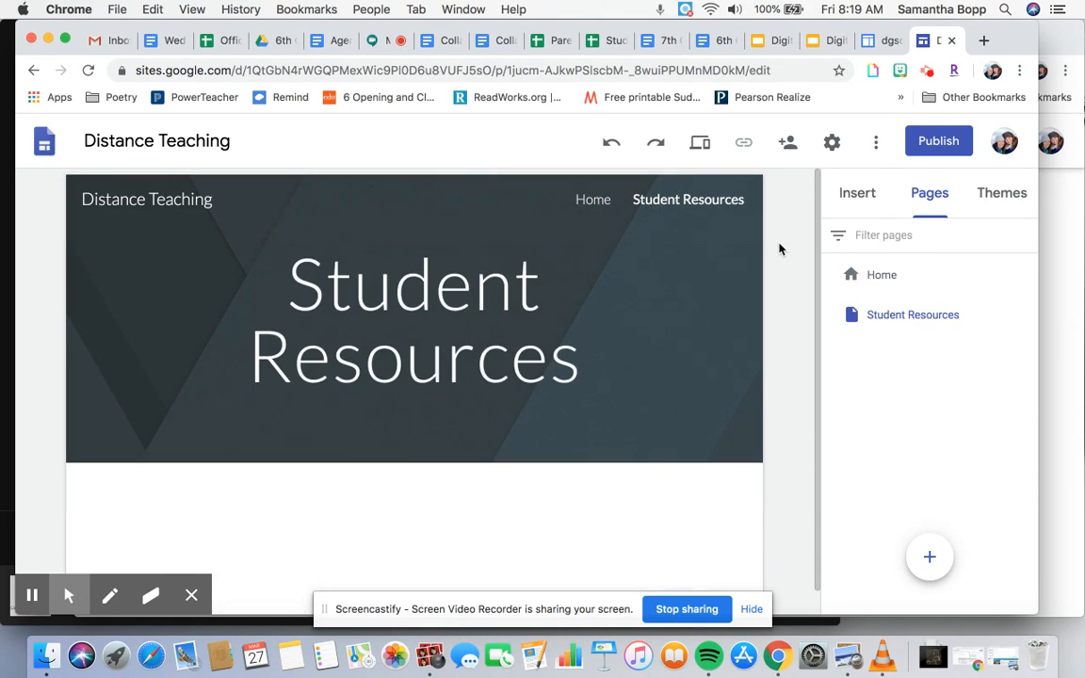
click(1010, 193)
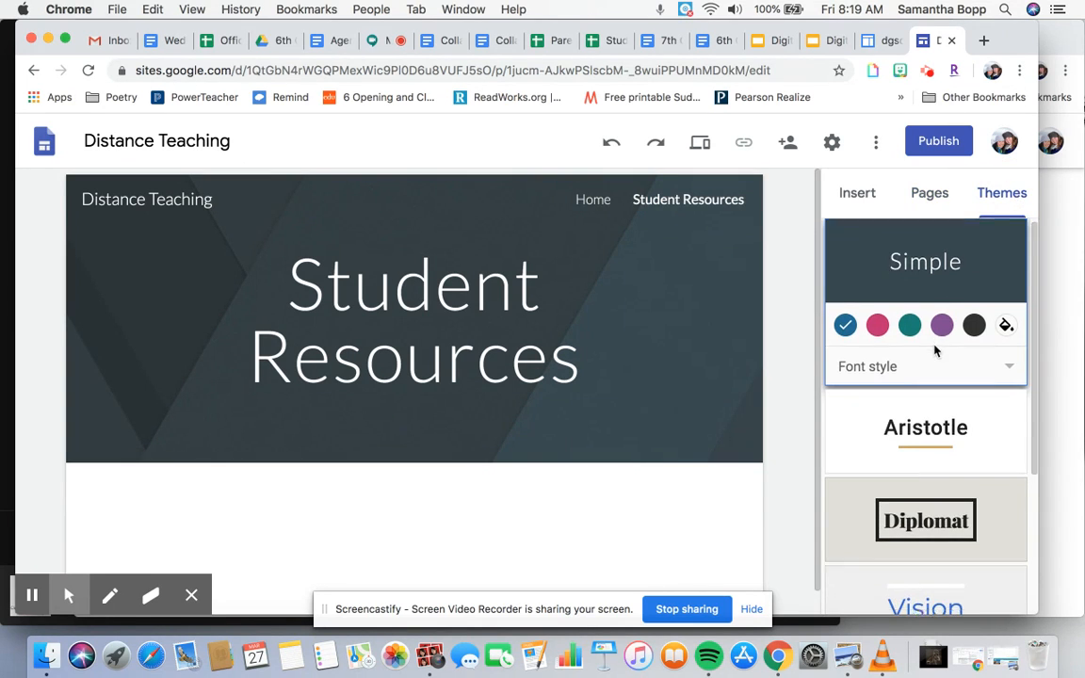
scroll(933, 348, down, 3)
scroll(935, 350, down, 3)
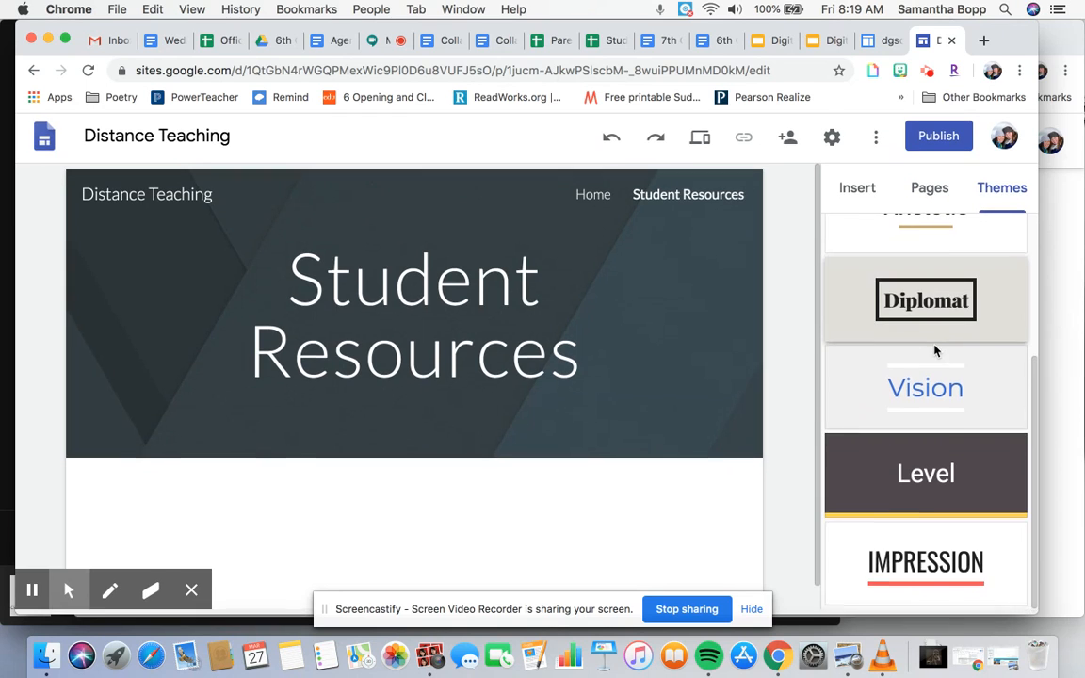
scroll(935, 351, up, 2)
scroll(932, 347, up, 2)
scroll(934, 344, down, 2)
click(923, 341)
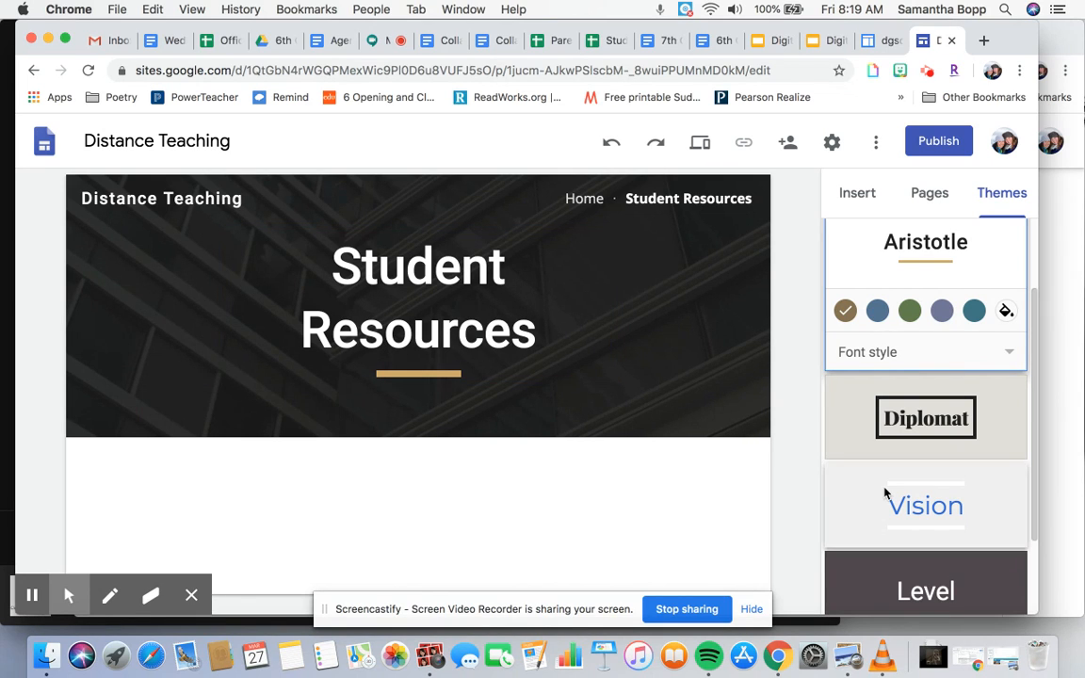
- Browse the site settings sections for navigation, brand images and analytics
scroll(885, 494, down, 3)
scroll(887, 496, up, 5)
scroll(909, 250, up, 1)
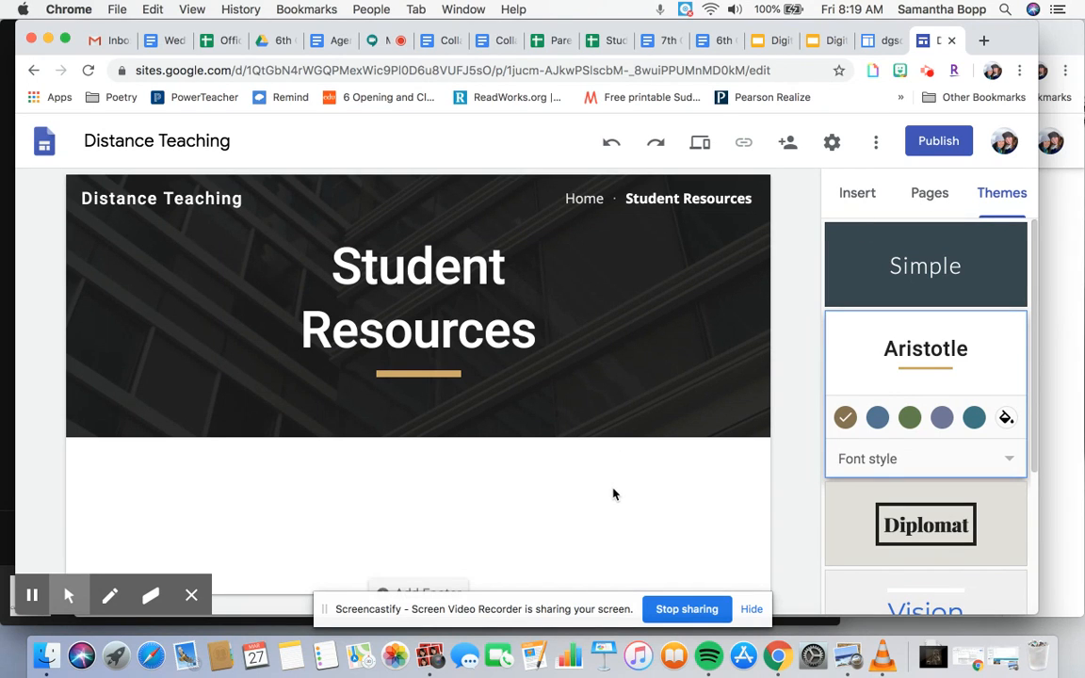
click(831, 141)
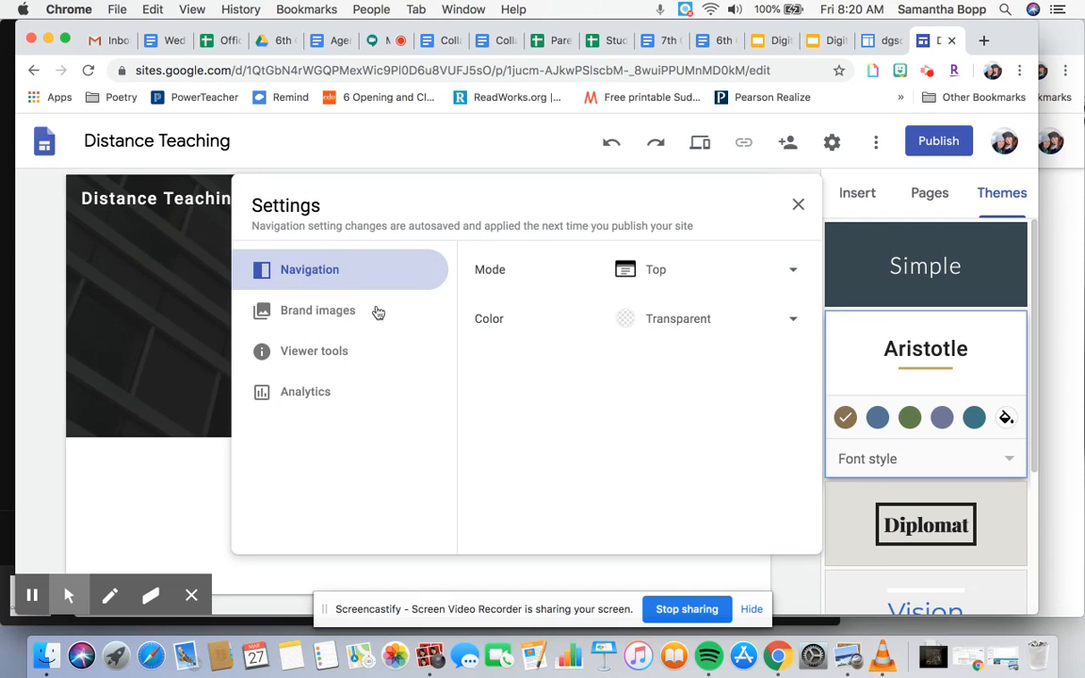
click(343, 317)
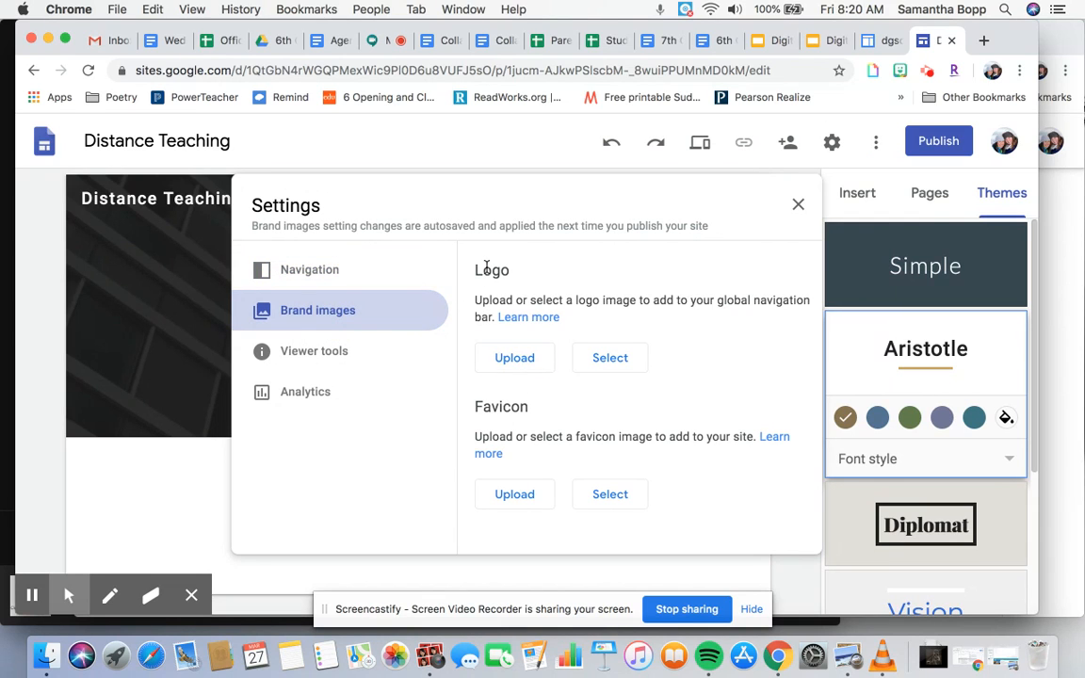
drag(477, 269, 518, 270)
click(518, 271)
click(322, 390)
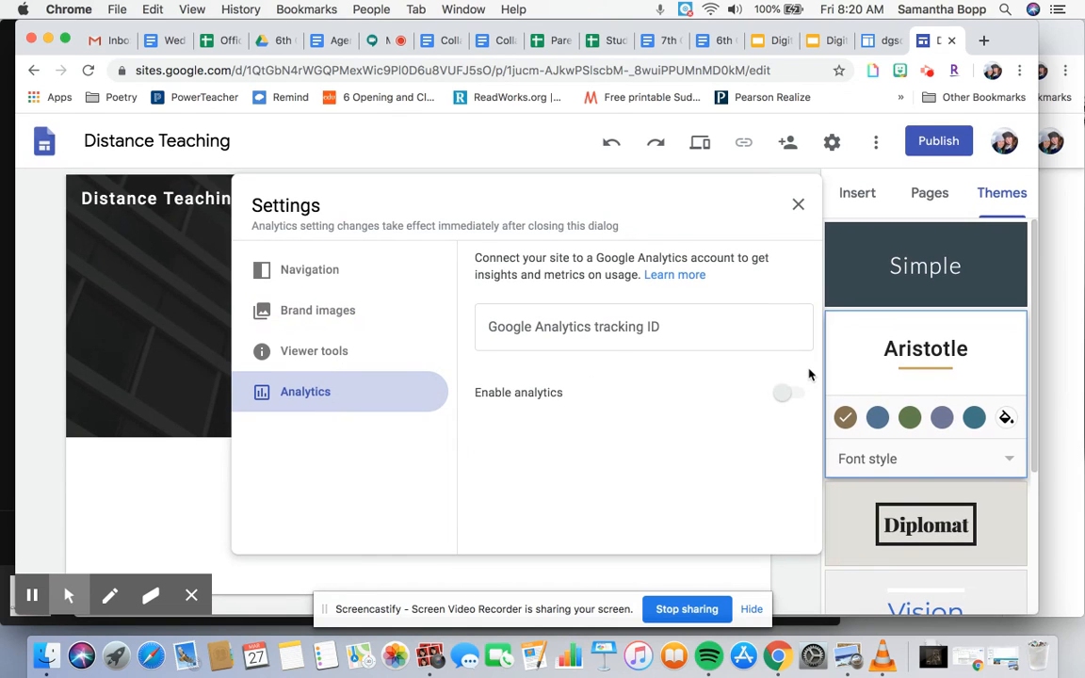
click(798, 204)
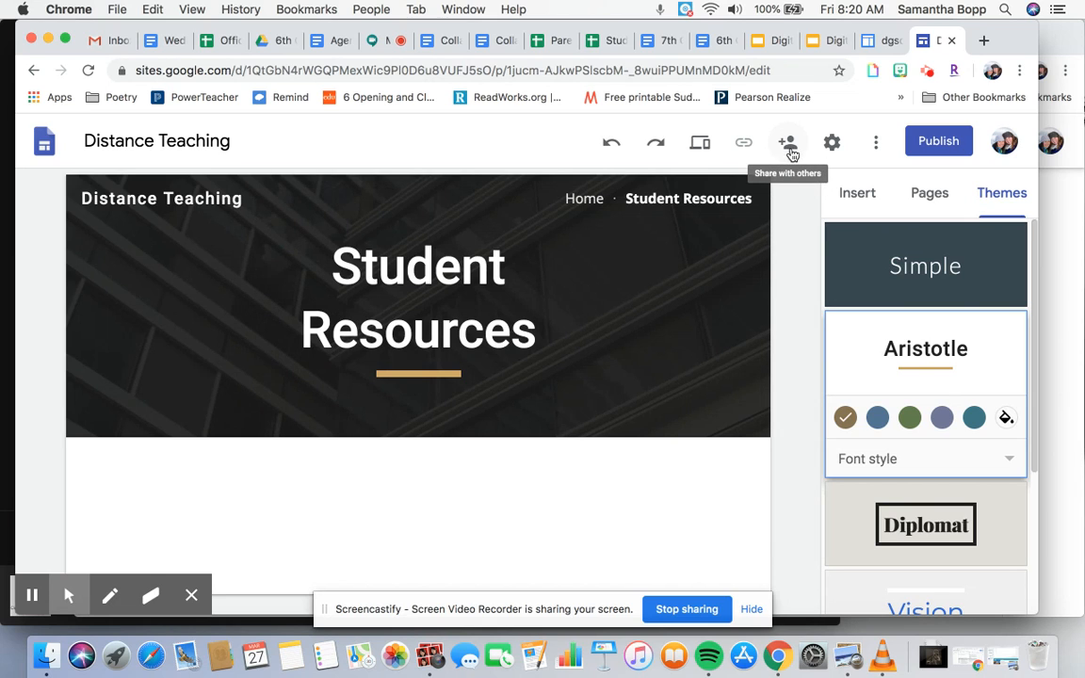
- Open the sharing dialog and review who has access to the site
click(788, 143)
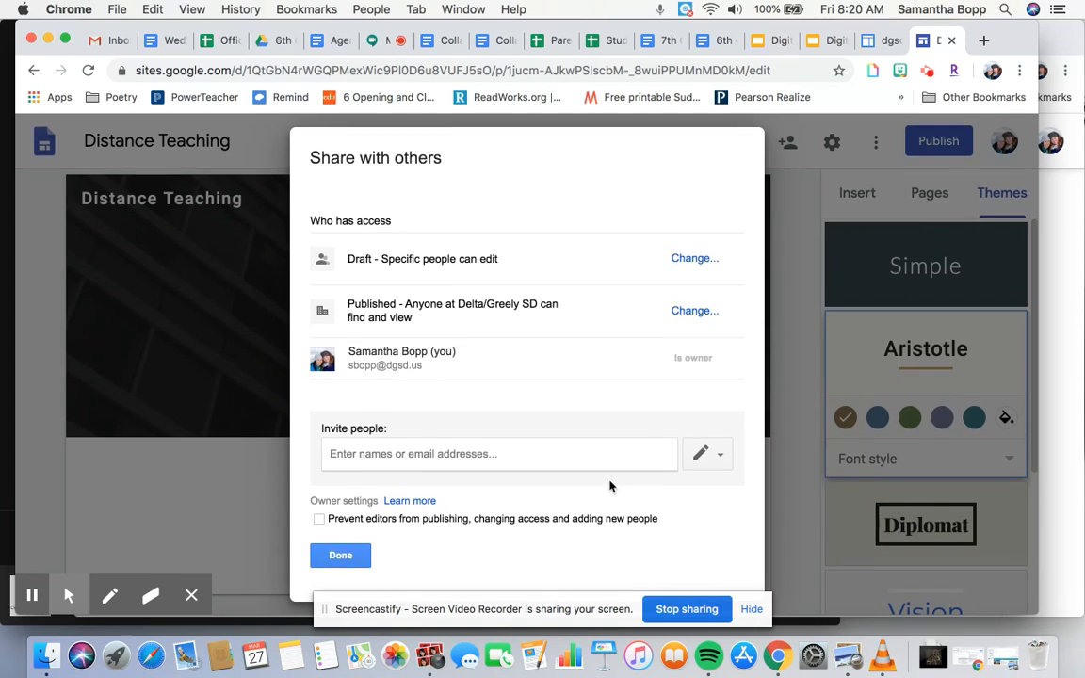
scroll(636, 441, down, 1)
scroll(701, 452, up, 1)
scroll(665, 440, down, 1)
click(753, 609)
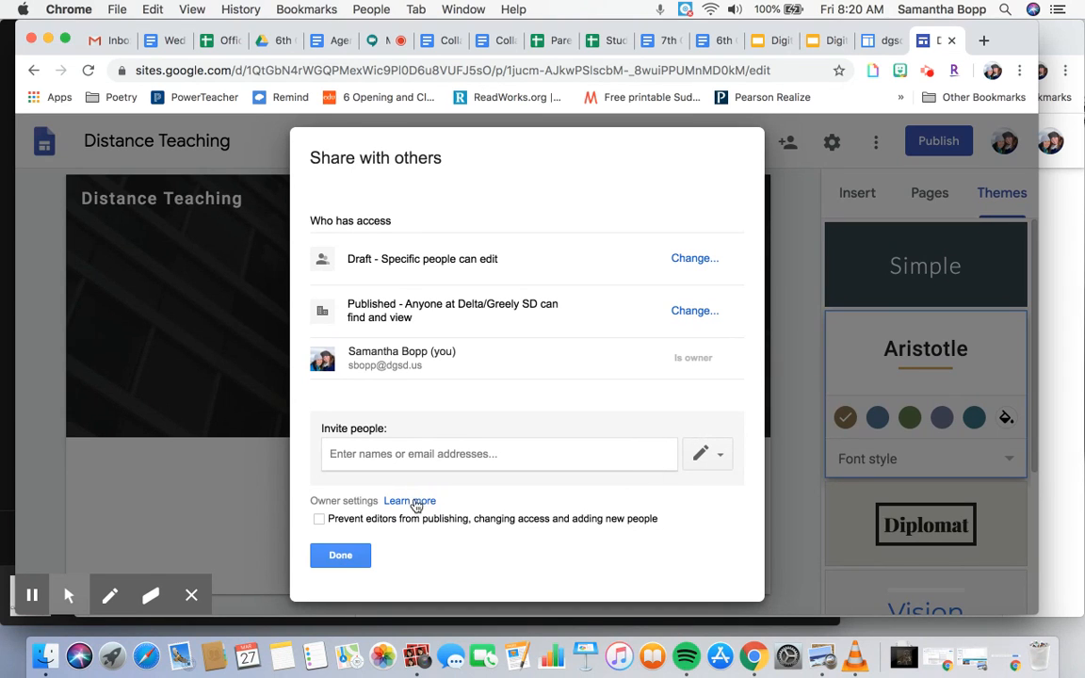
click(475, 454)
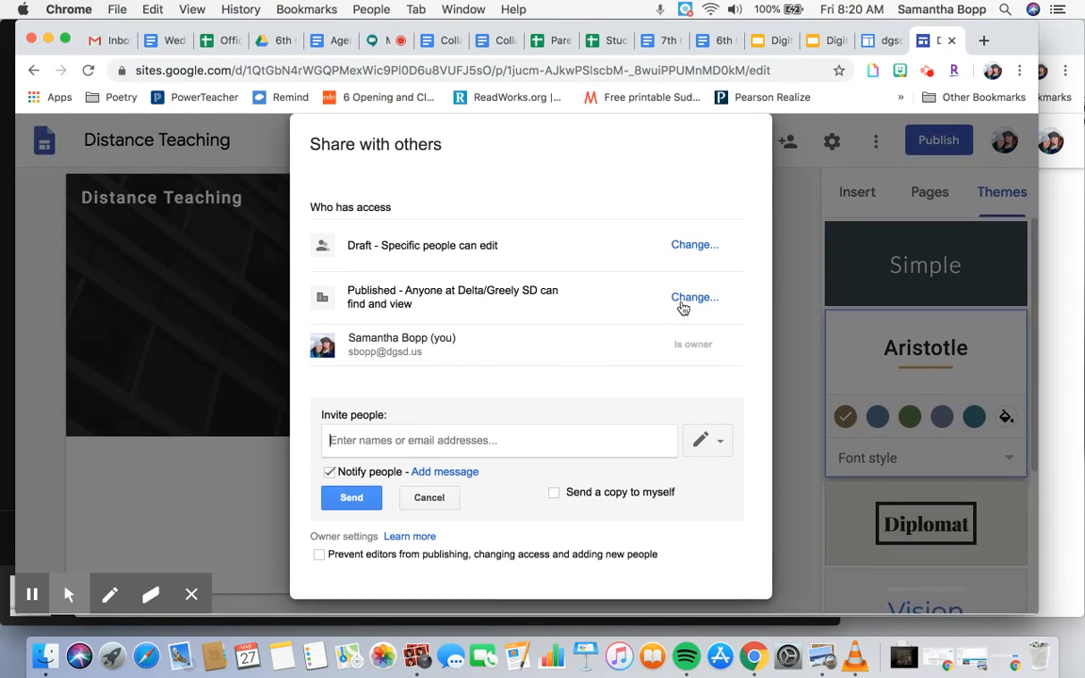
click(435, 493)
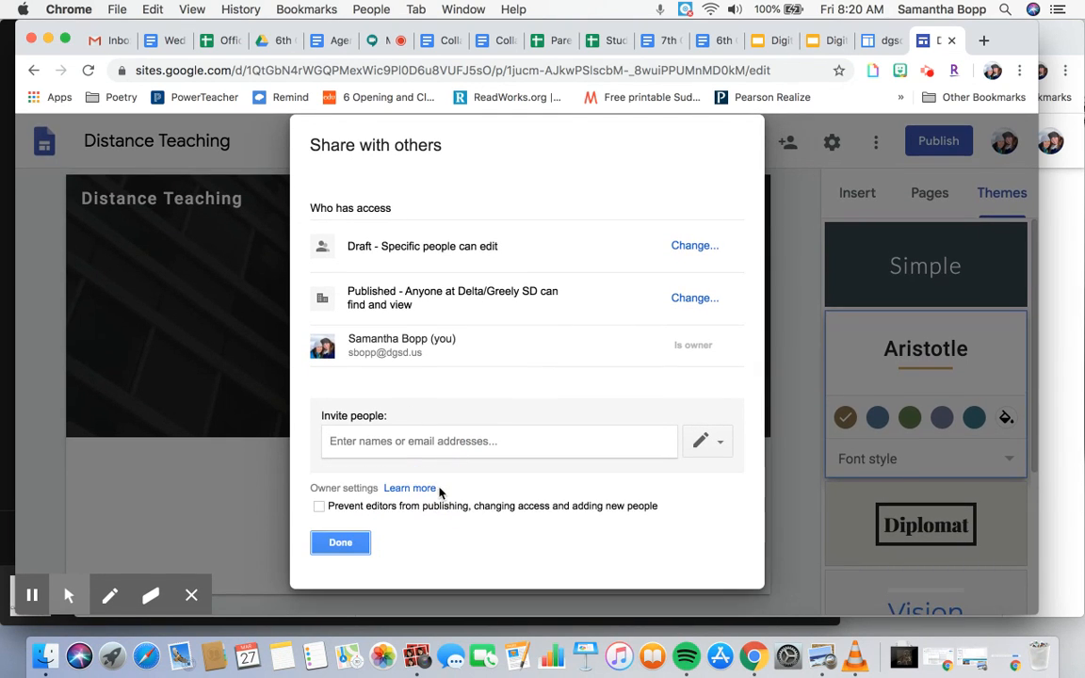
click(514, 444)
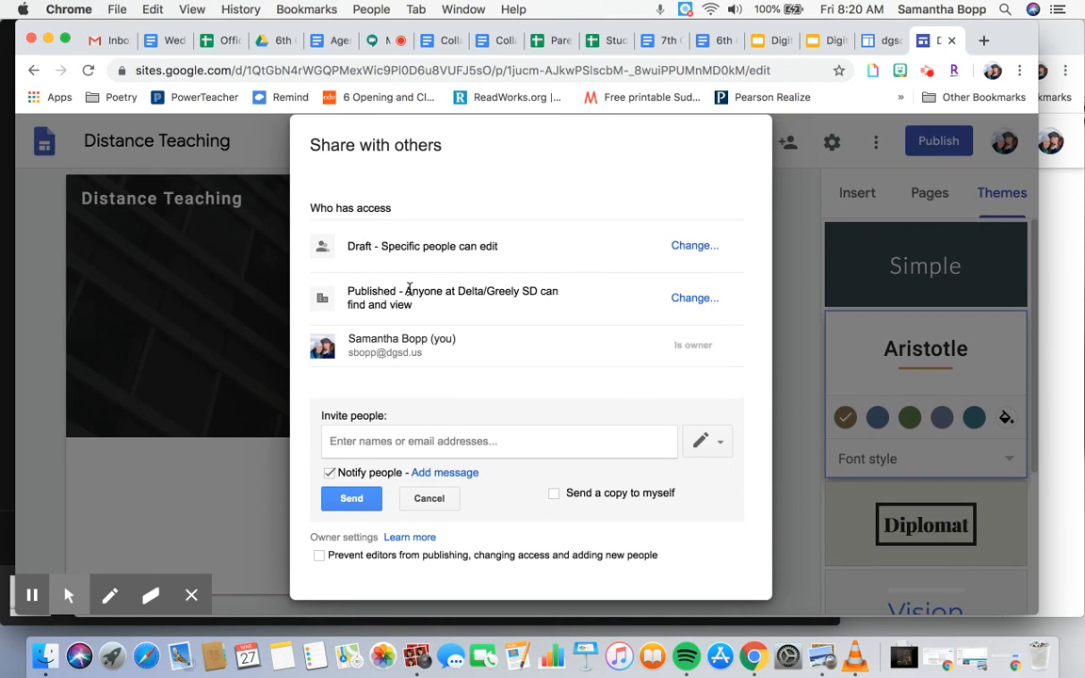
- Change the published site access so only specific people can view it, save, and close the sharing dialog
click(692, 301)
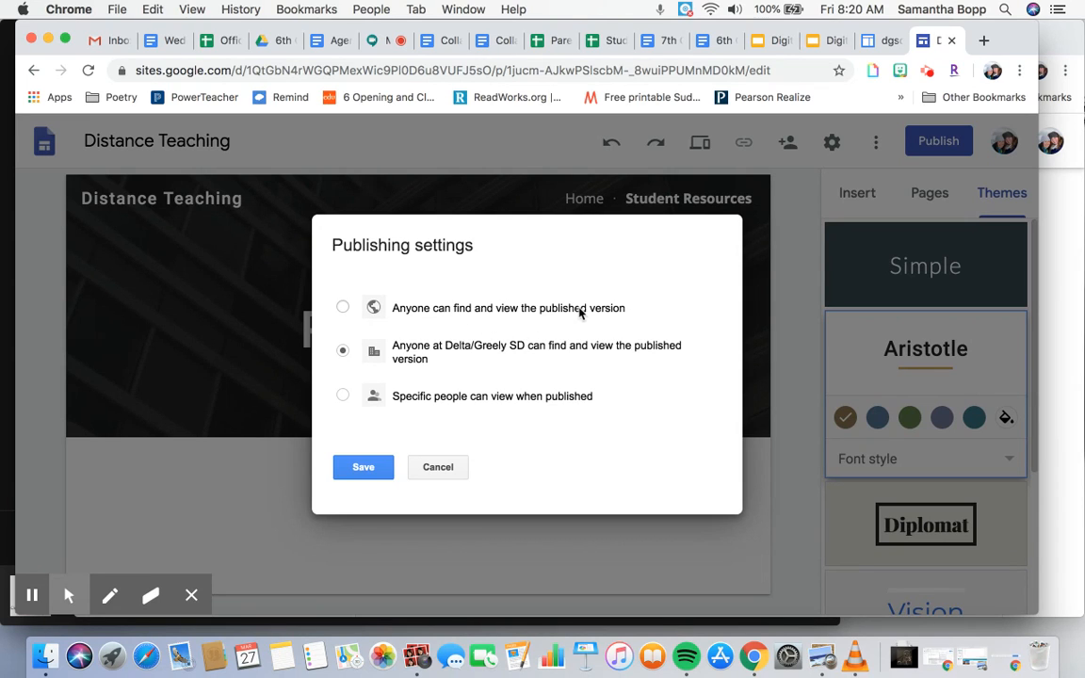
click(530, 308)
click(515, 350)
click(527, 397)
click(380, 467)
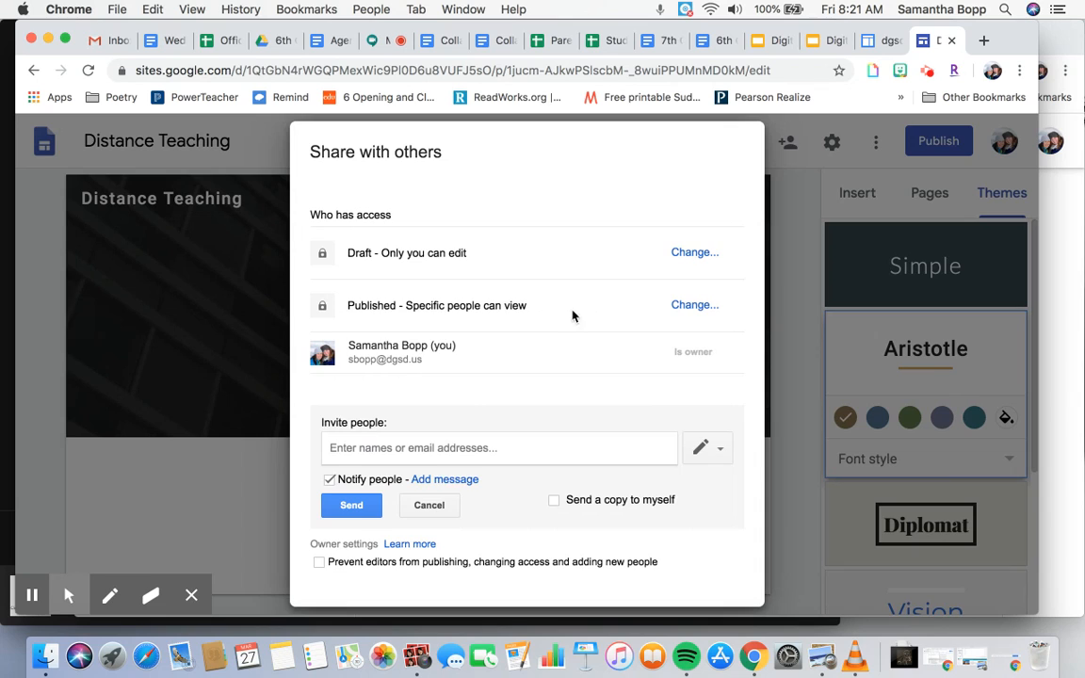
click(428, 506)
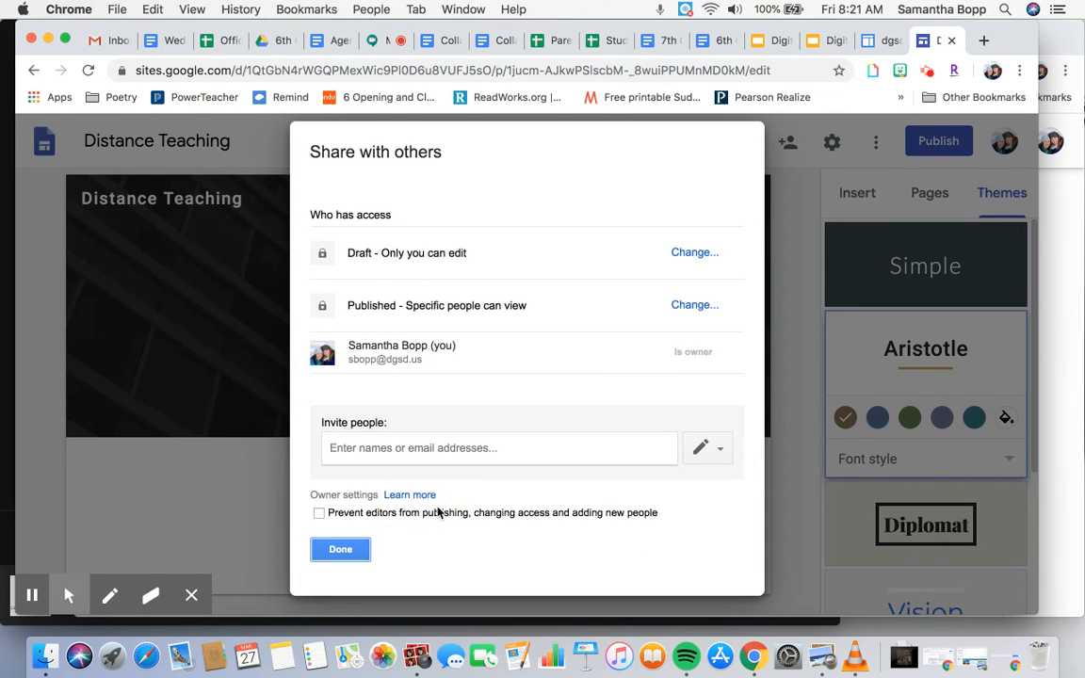
click(325, 546)
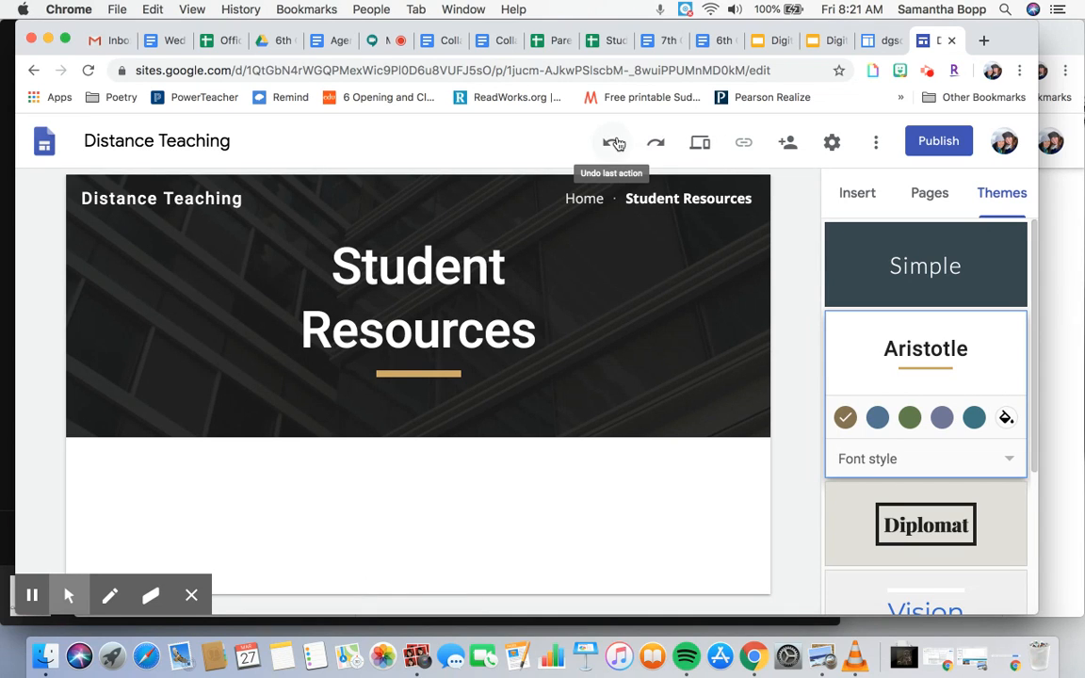
- Preview the site in phone and tablet views, then exit the preview
click(568, 147)
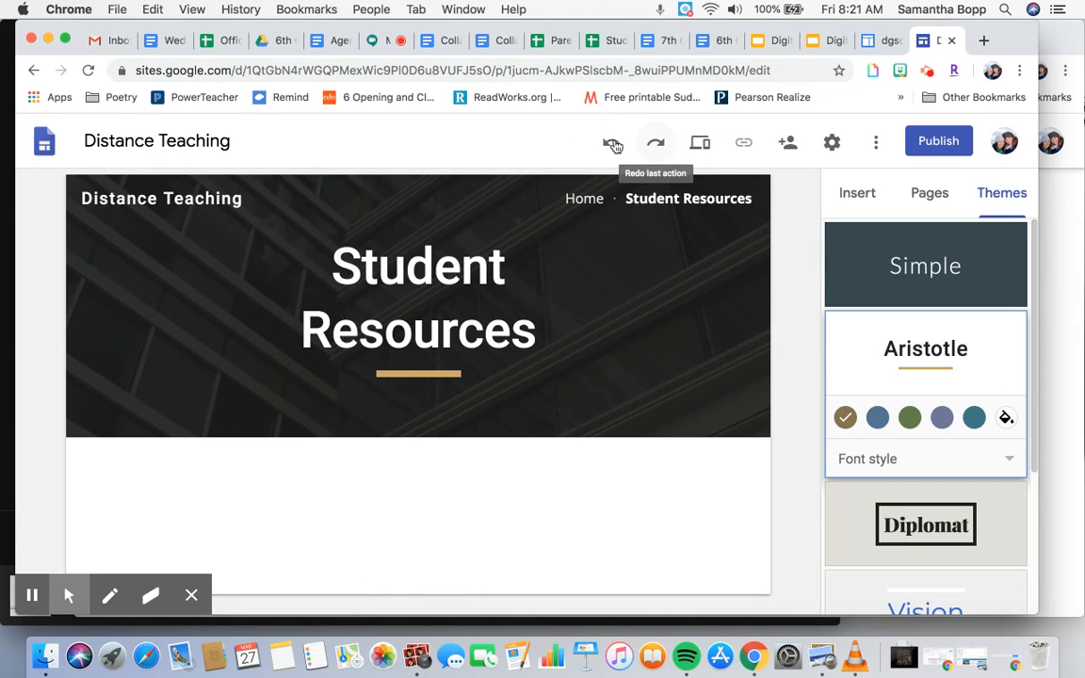
click(702, 146)
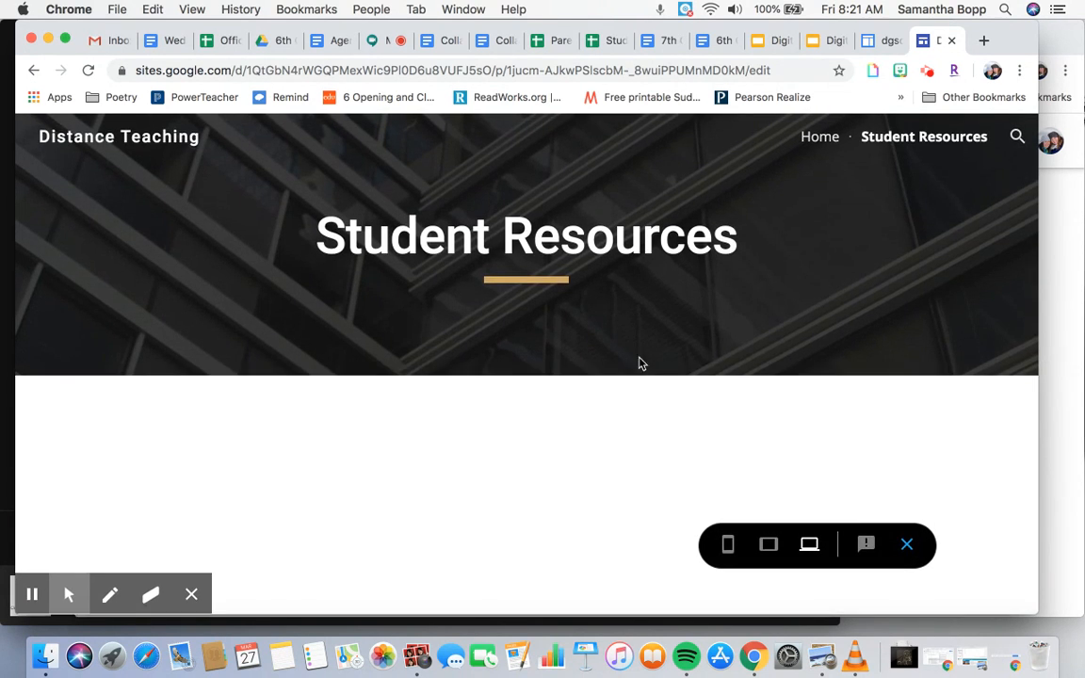
click(731, 548)
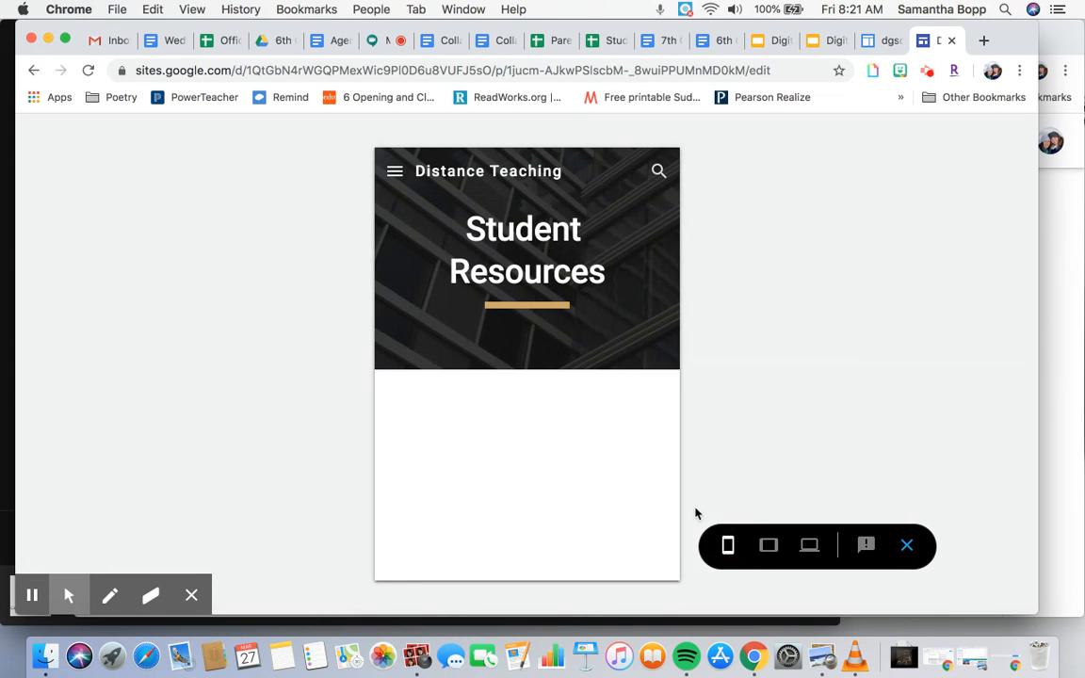
click(769, 545)
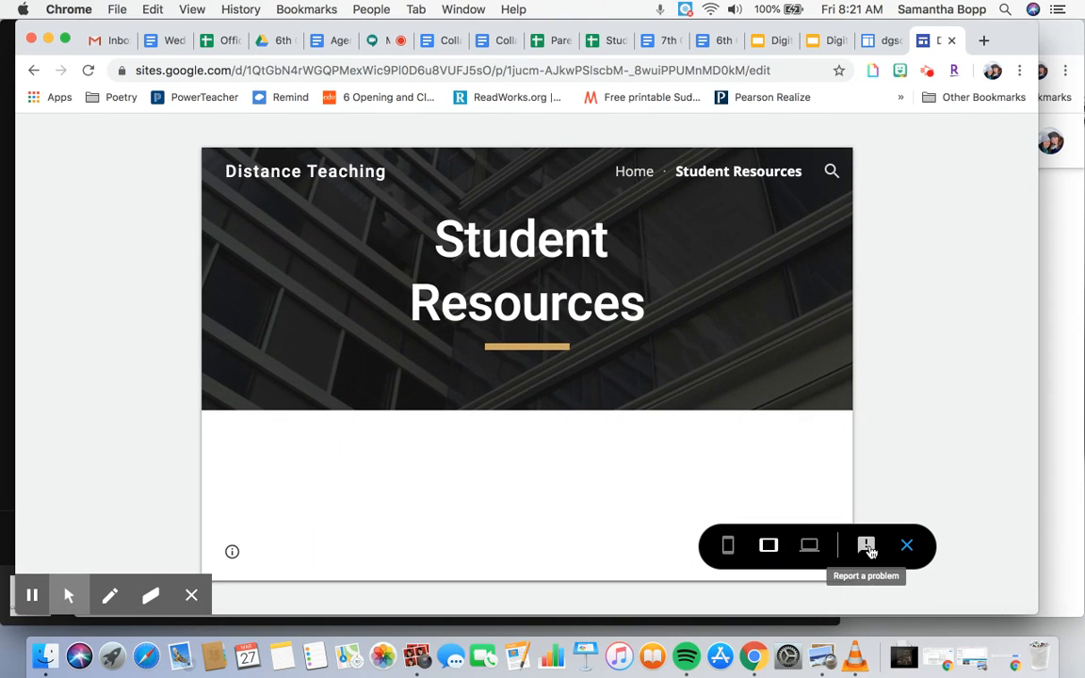
click(907, 546)
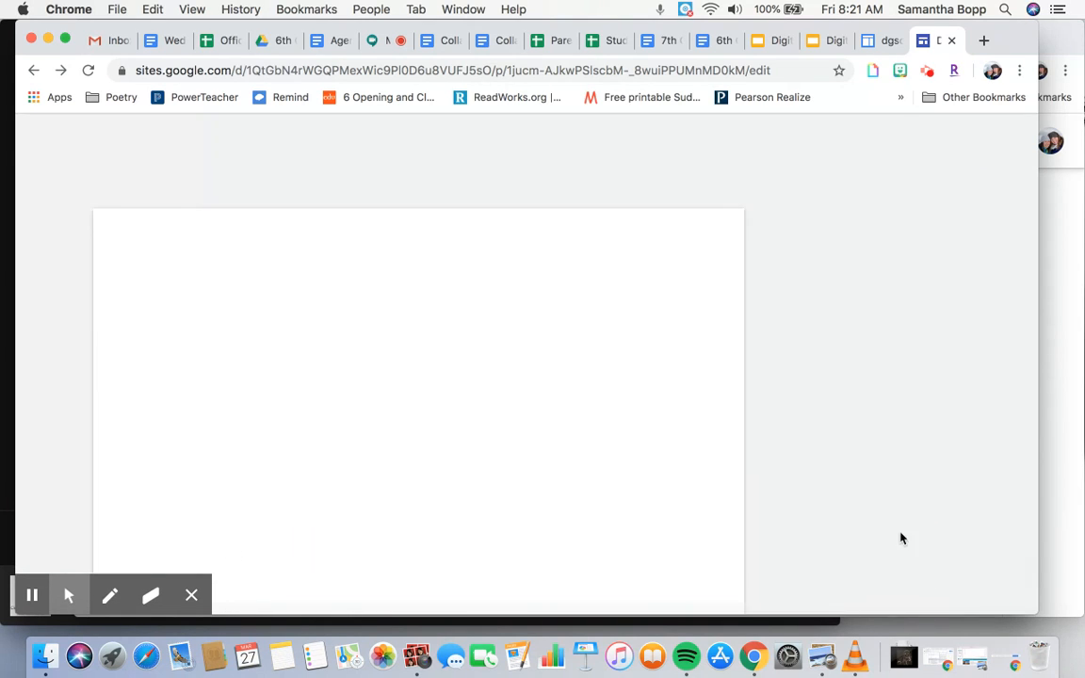
scroll(891, 226, down, 5)
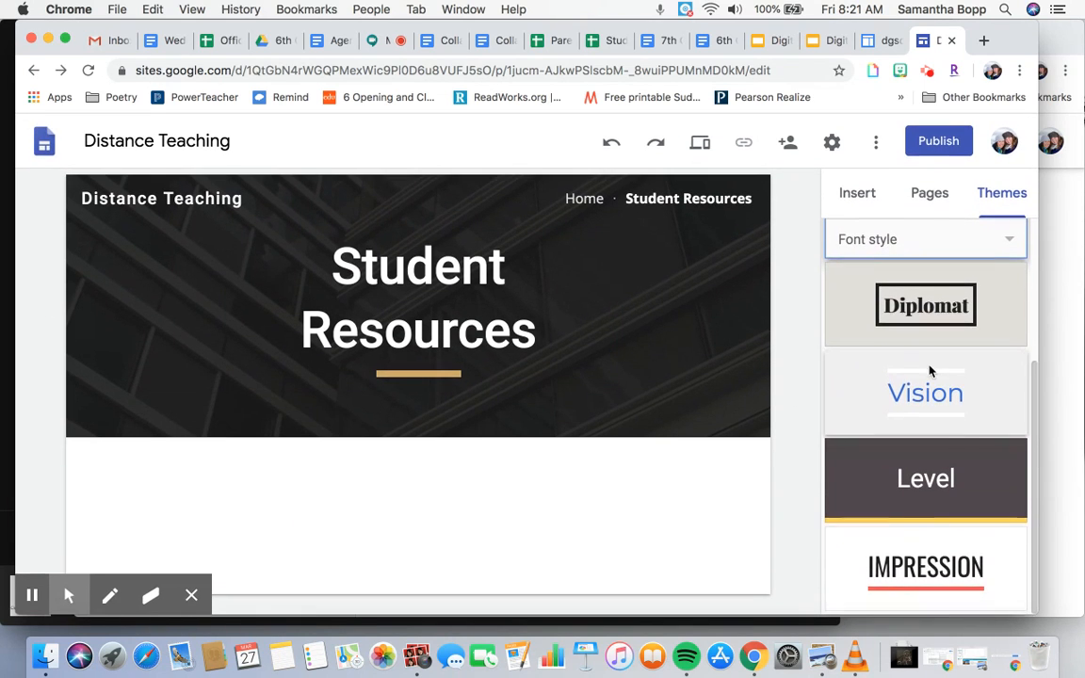
scroll(932, 370, up, 3)
- Create a new page named 7th Grade
click(929, 195)
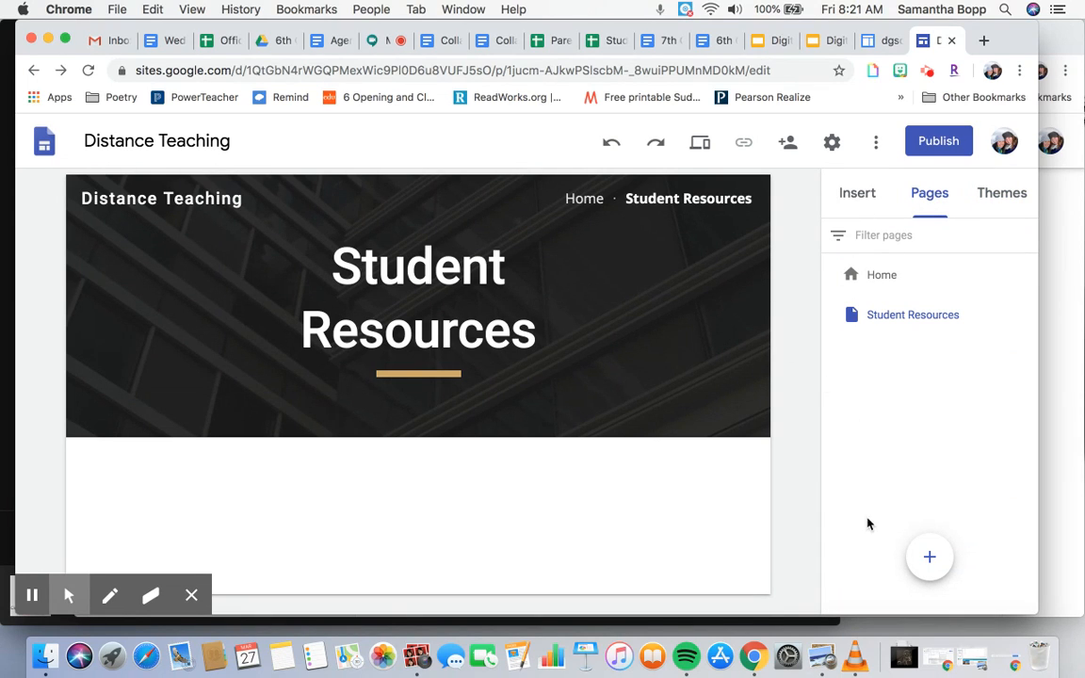
mouse_move(928, 556)
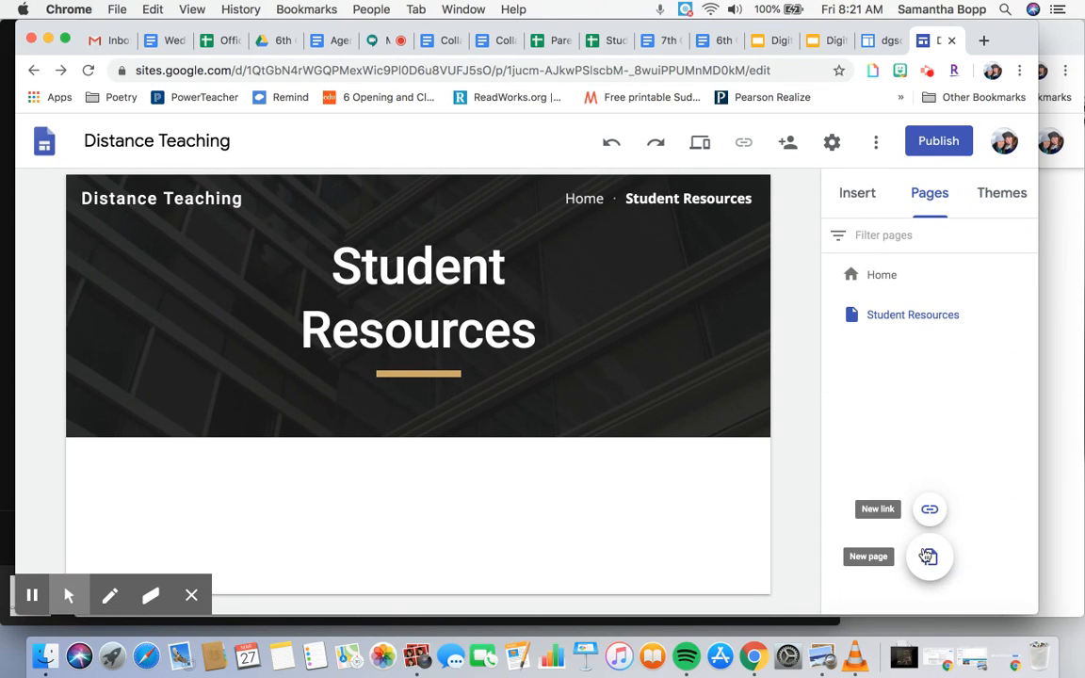
click(928, 555)
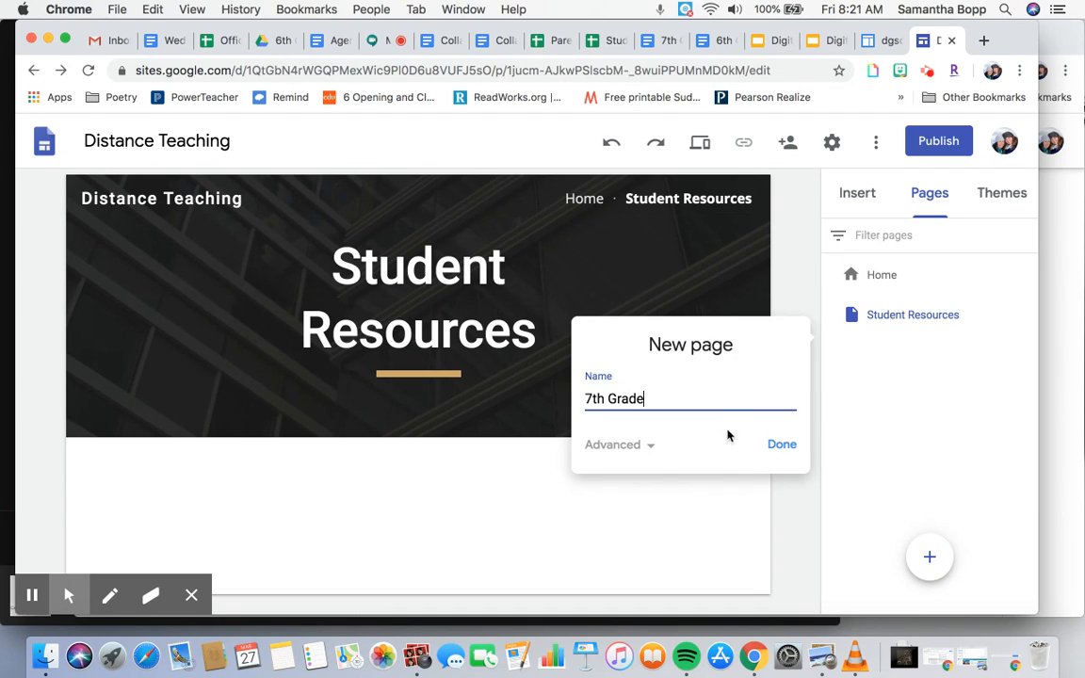
click(776, 447)
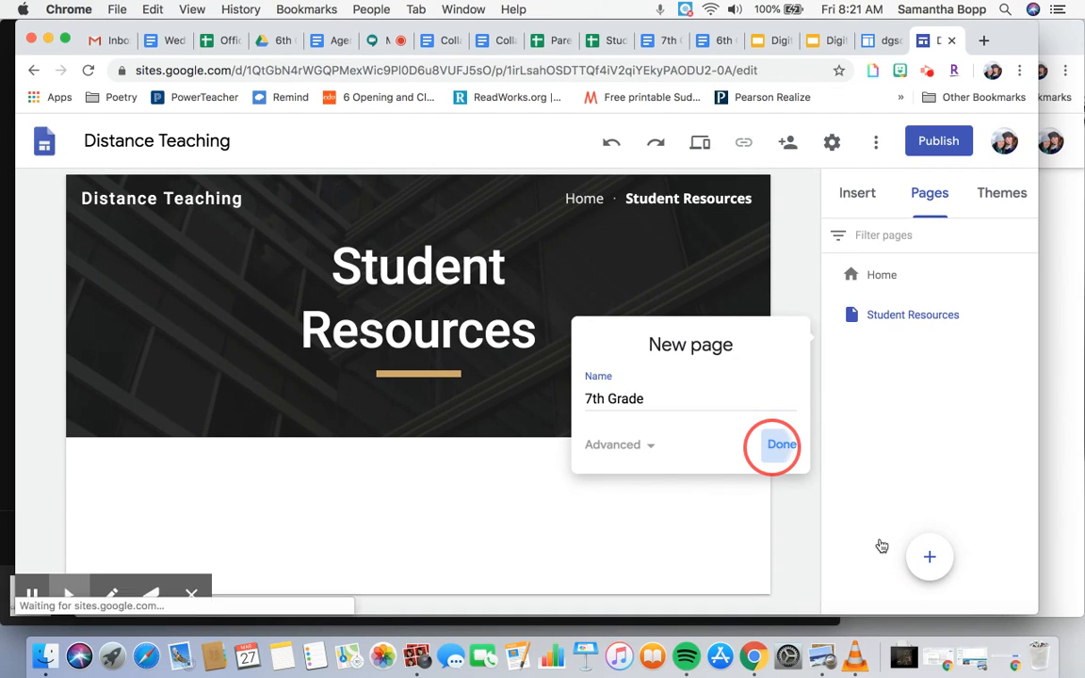
- Create another new page named 6th Grade
click(927, 557)
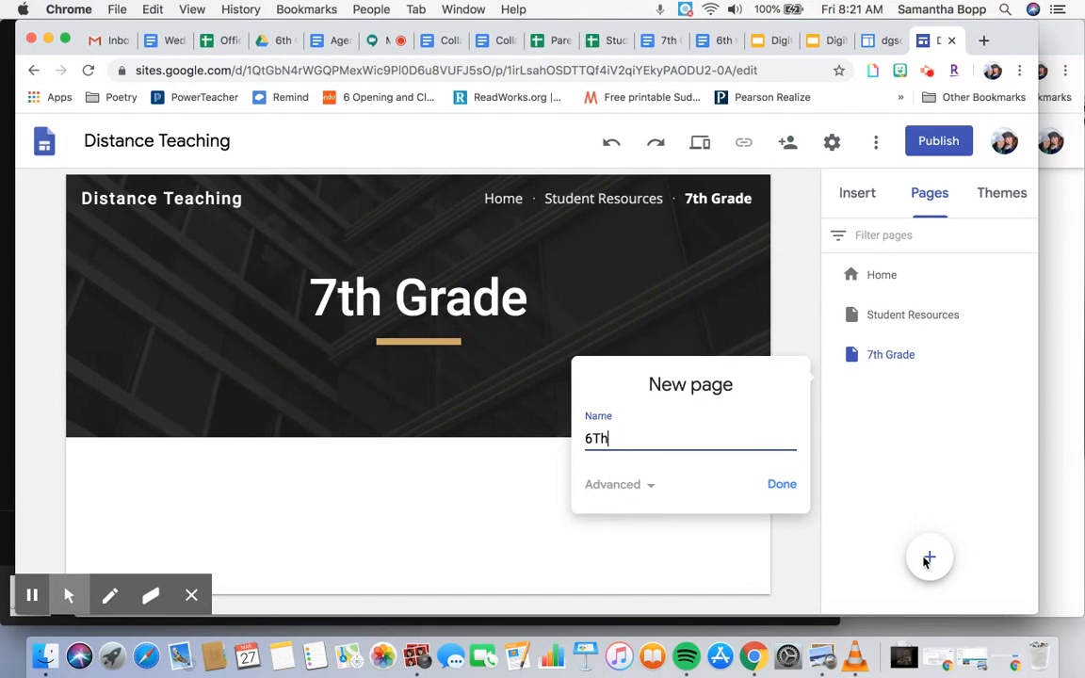
key(Return)
mouse_move(926, 511)
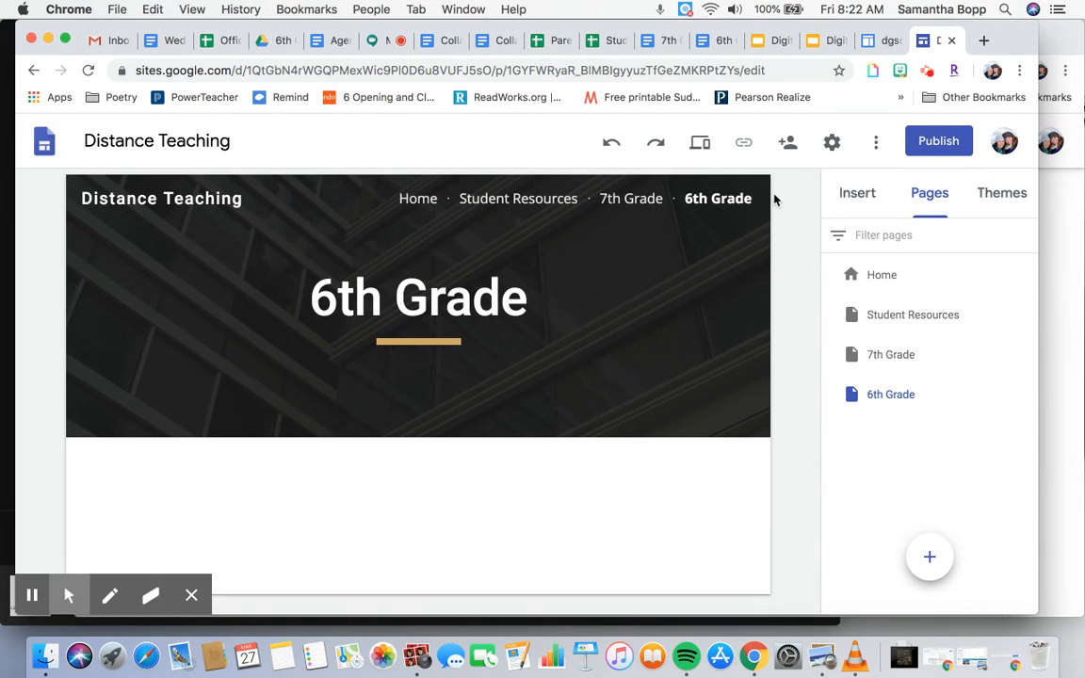
- Go to the Home page and look over its resource heading sections and text boxes
mouse_move(596, 257)
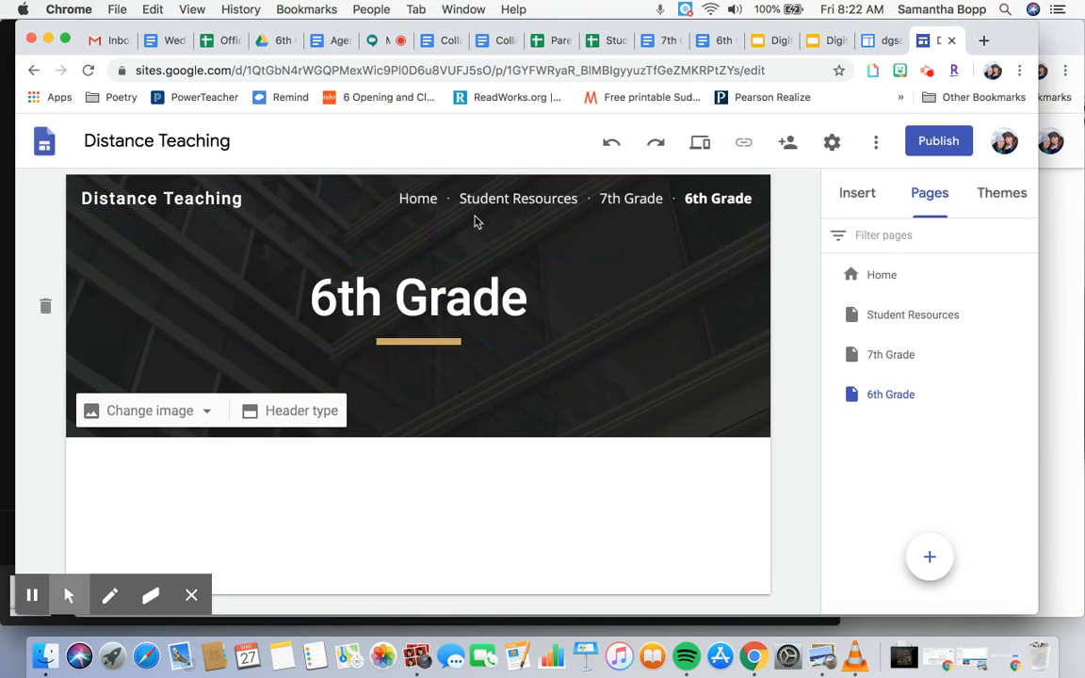
click(424, 201)
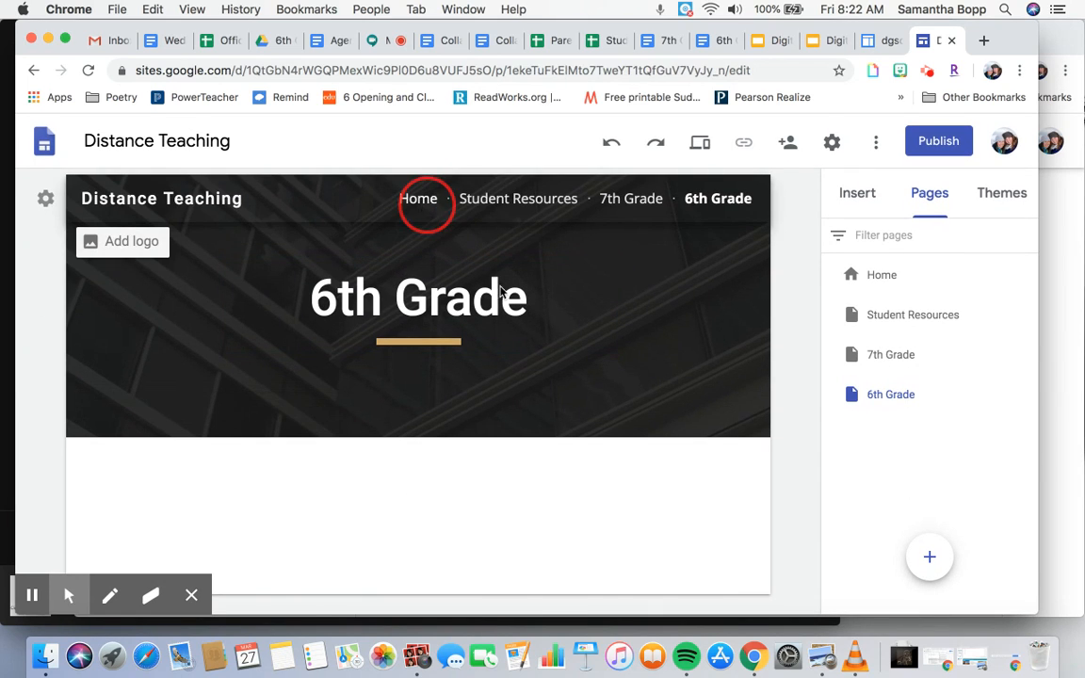
scroll(363, 393, down, 5)
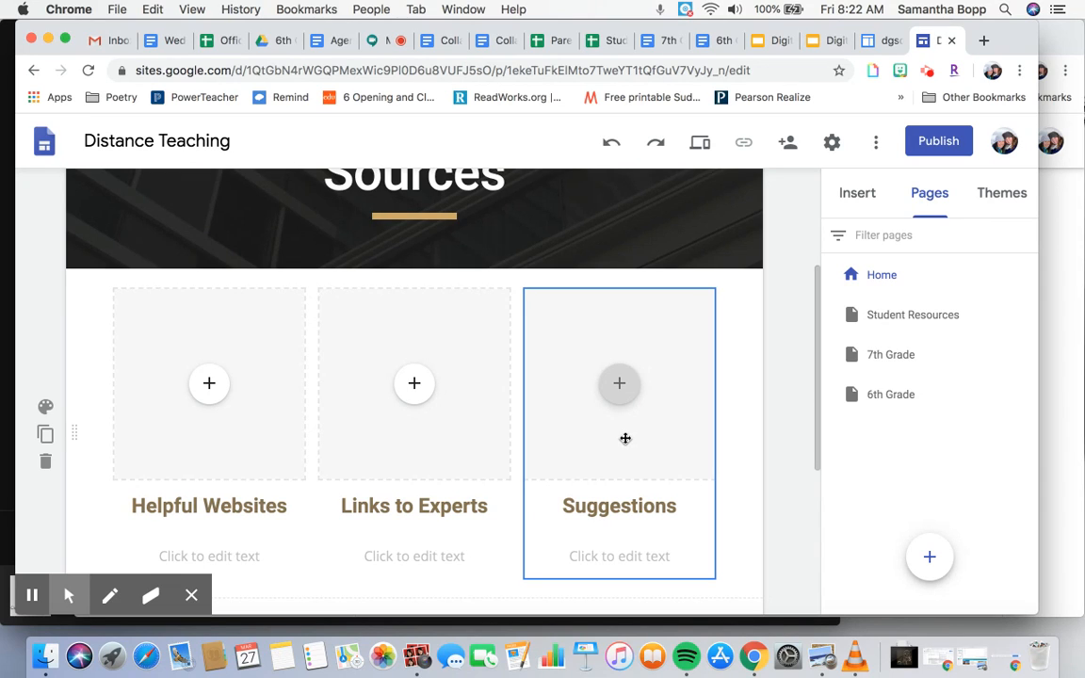
scroll(625, 438, down, 3)
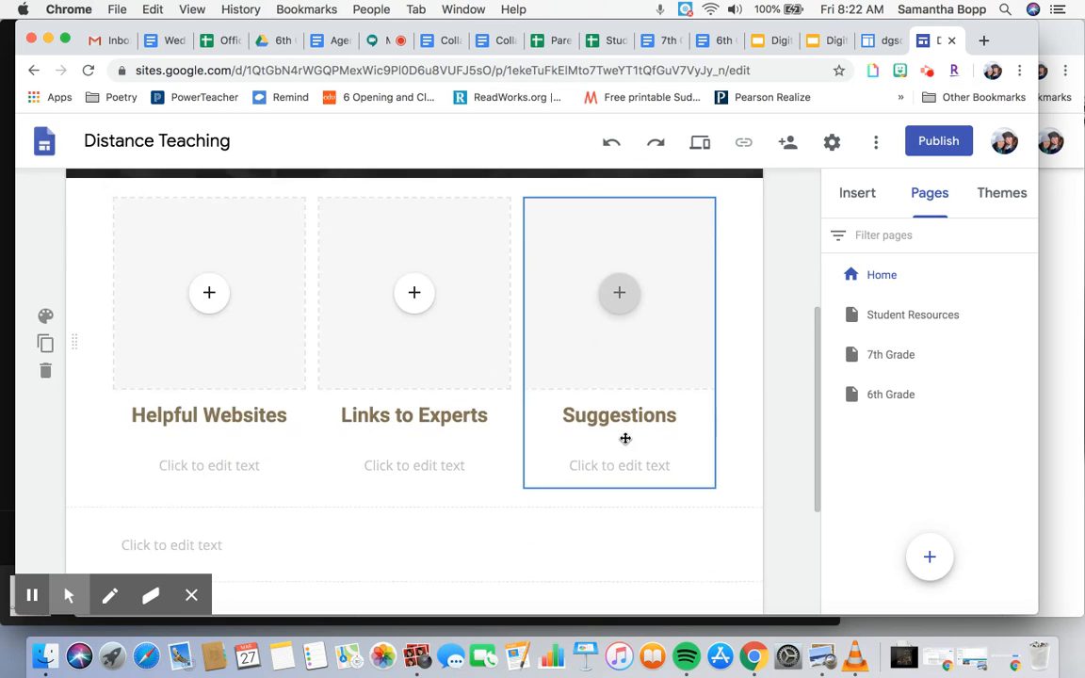
scroll(624, 438, up, 4)
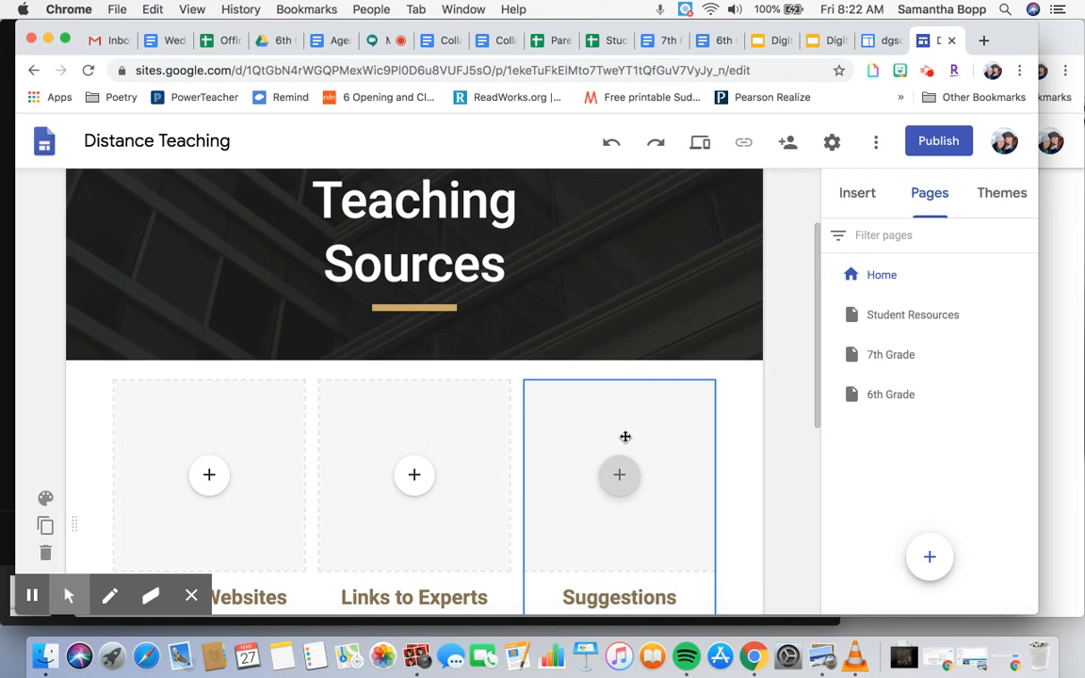
scroll(625, 437, down, 4)
scroll(624, 436, down, 1)
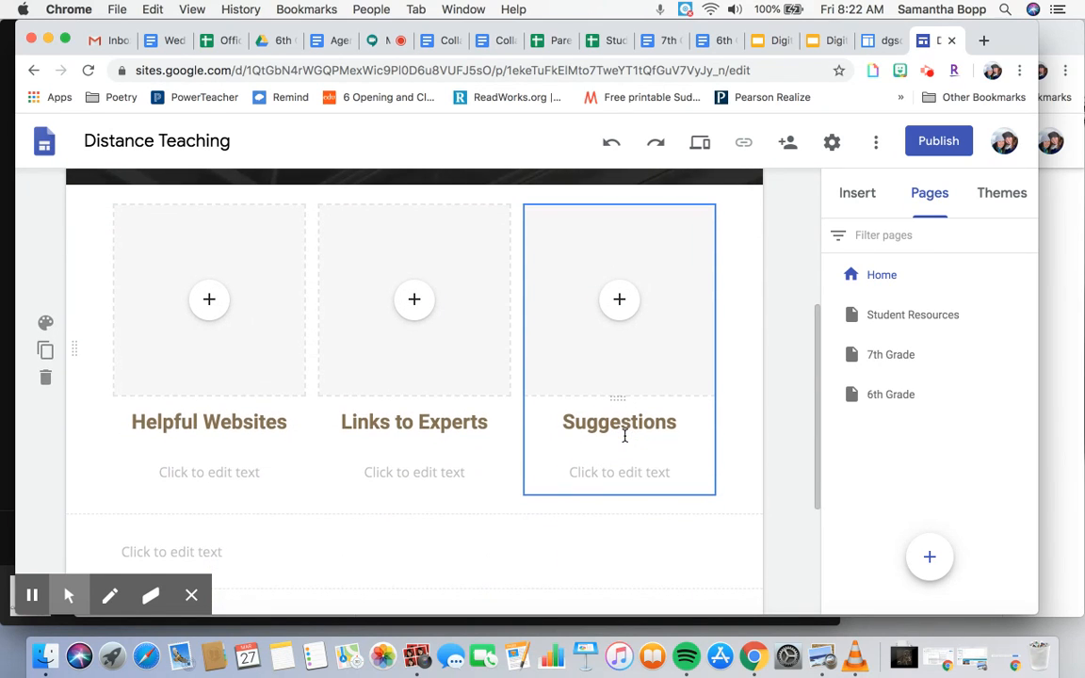
scroll(624, 436, down, 1)
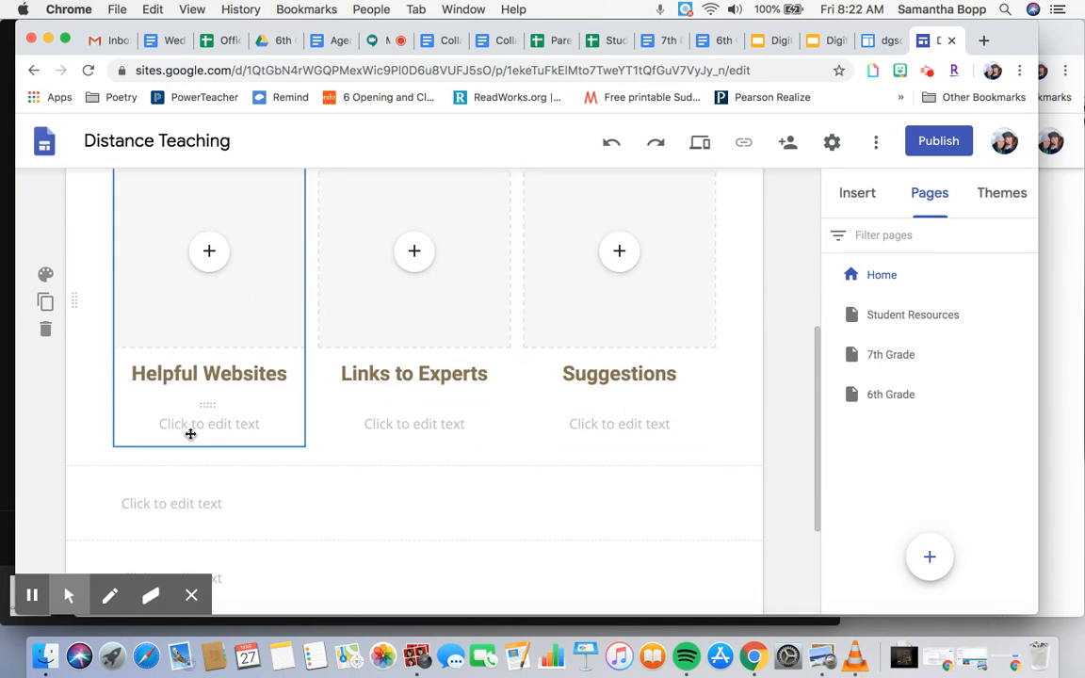
click(234, 442)
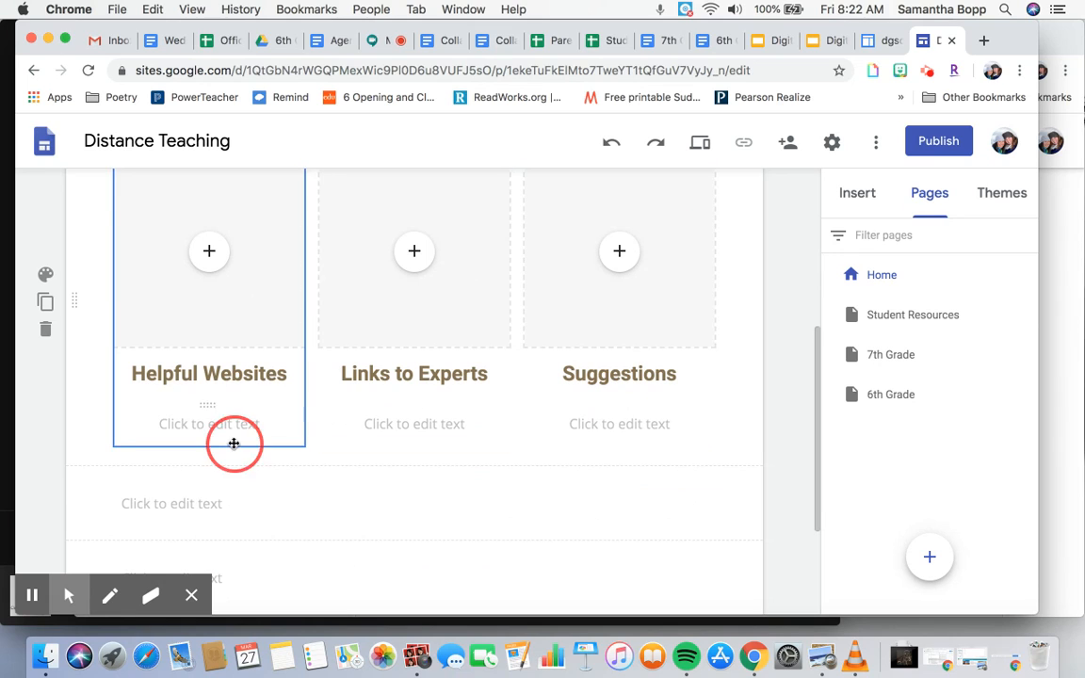
click(403, 420)
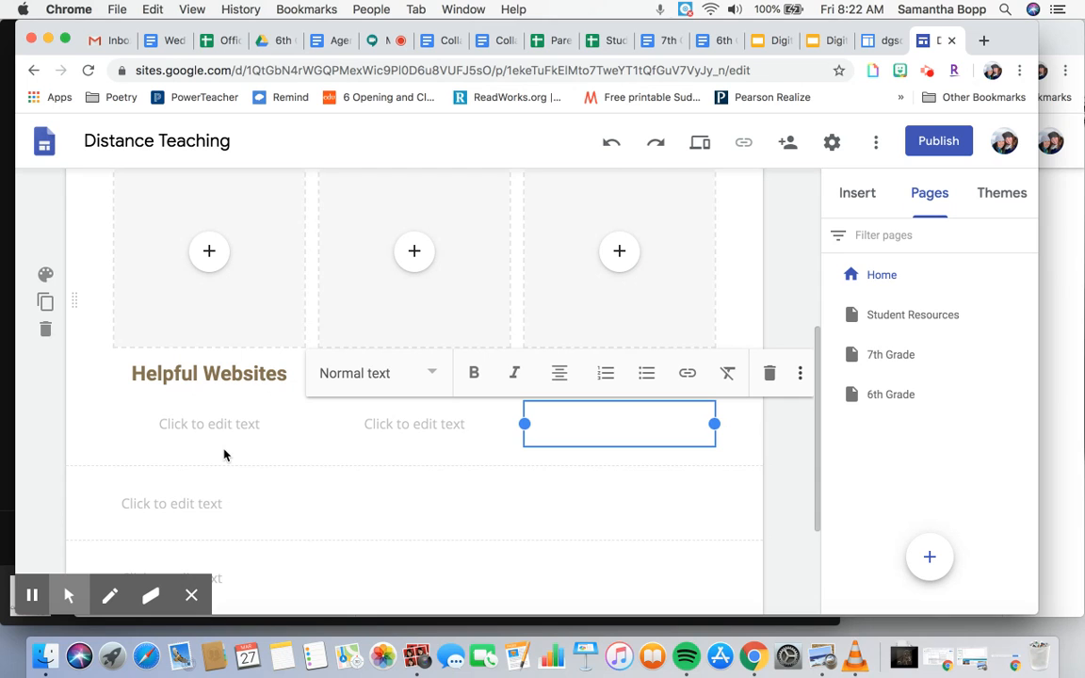
scroll(281, 504, down, 4)
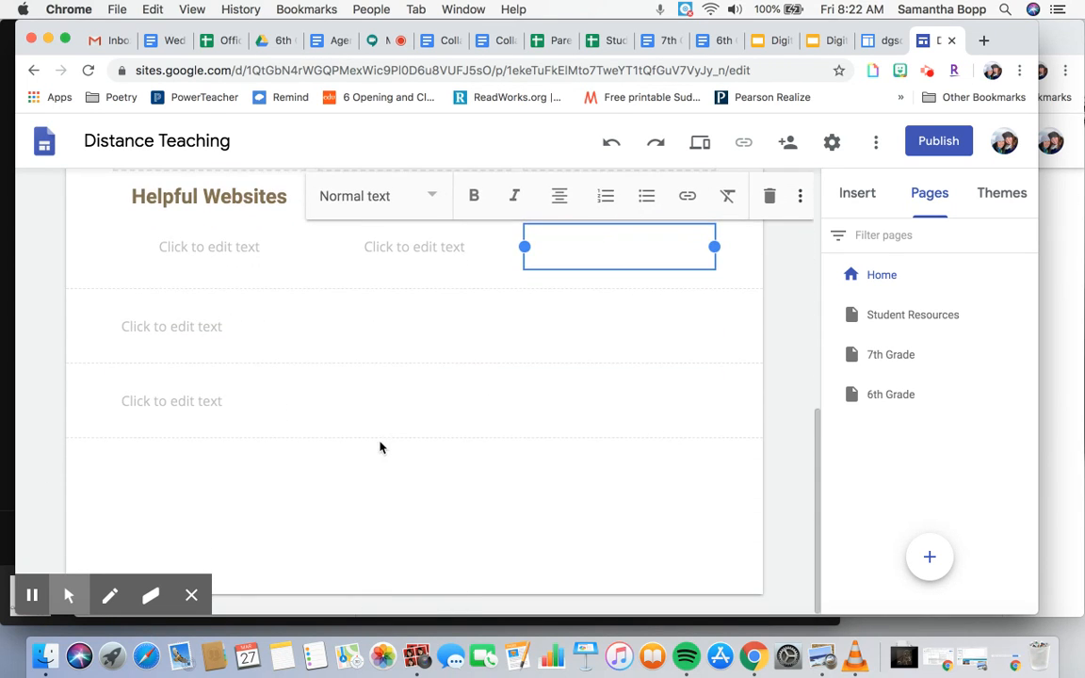
scroll(380, 447, up, 10)
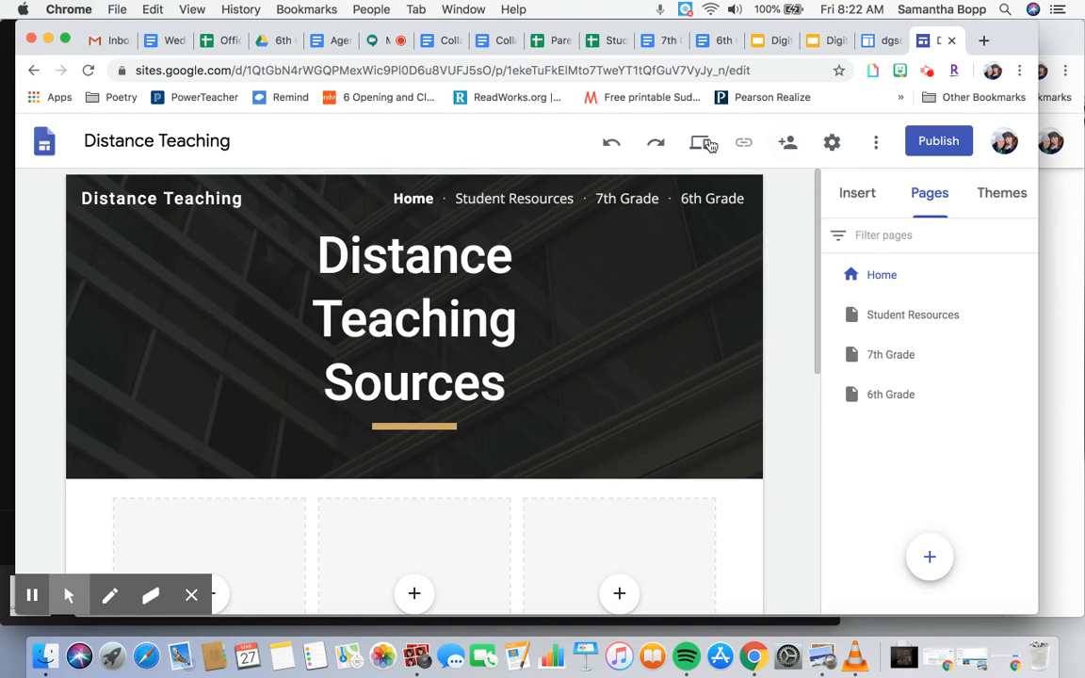
- Open and close the site settings, then open the Insert panel's Drive browser and close it
click(832, 142)
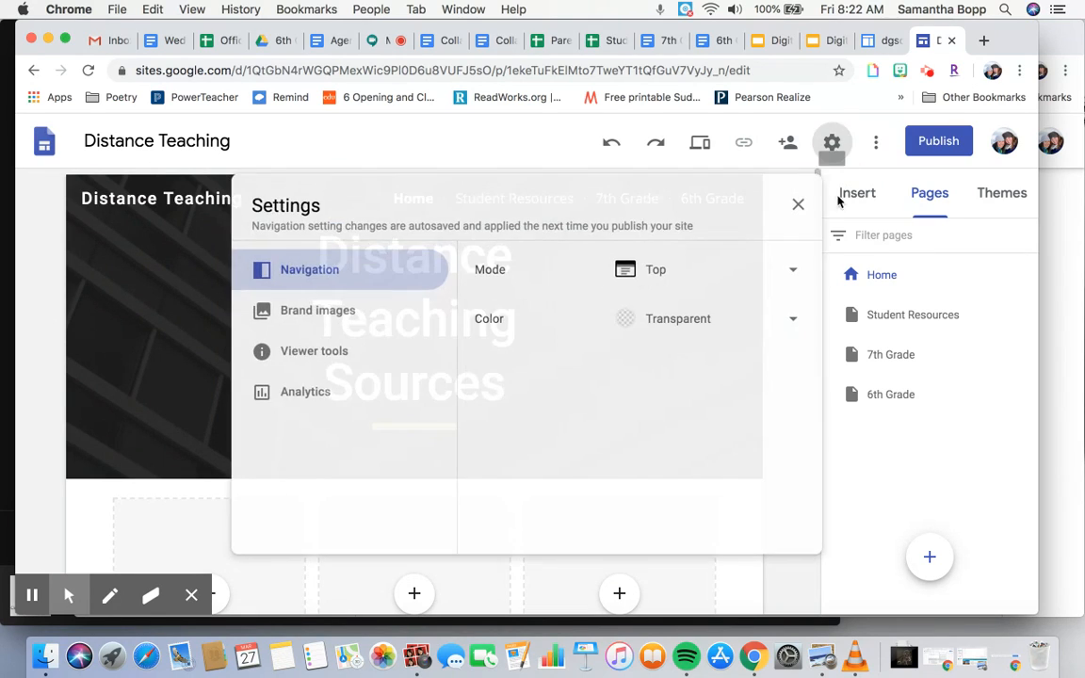
click(796, 206)
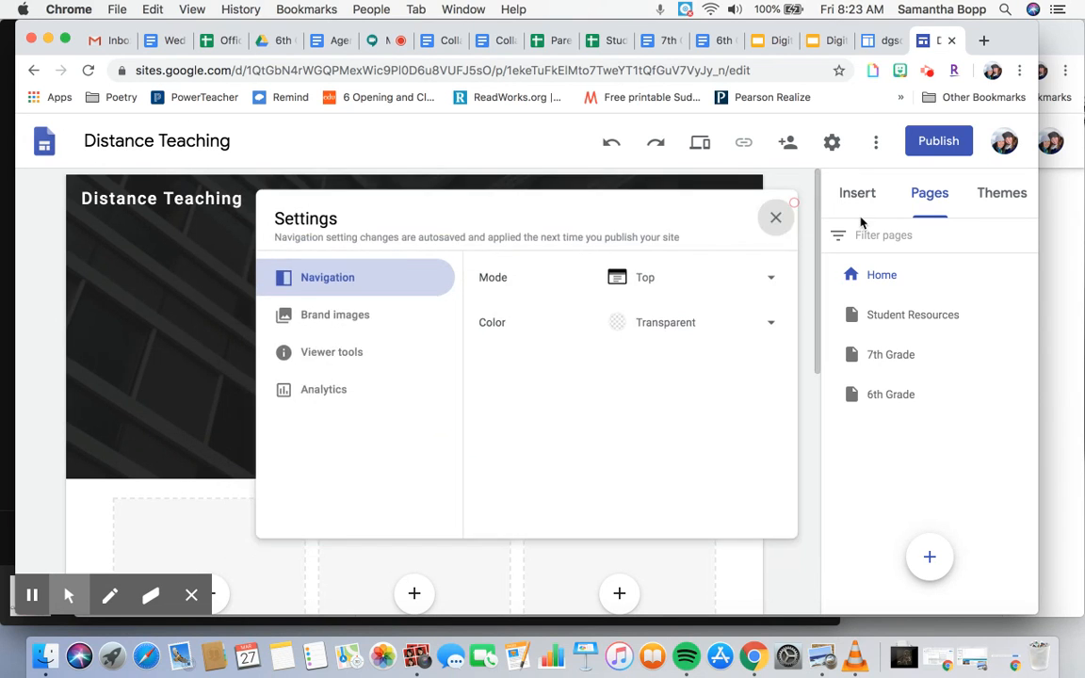
click(857, 194)
scroll(893, 329, down, 1)
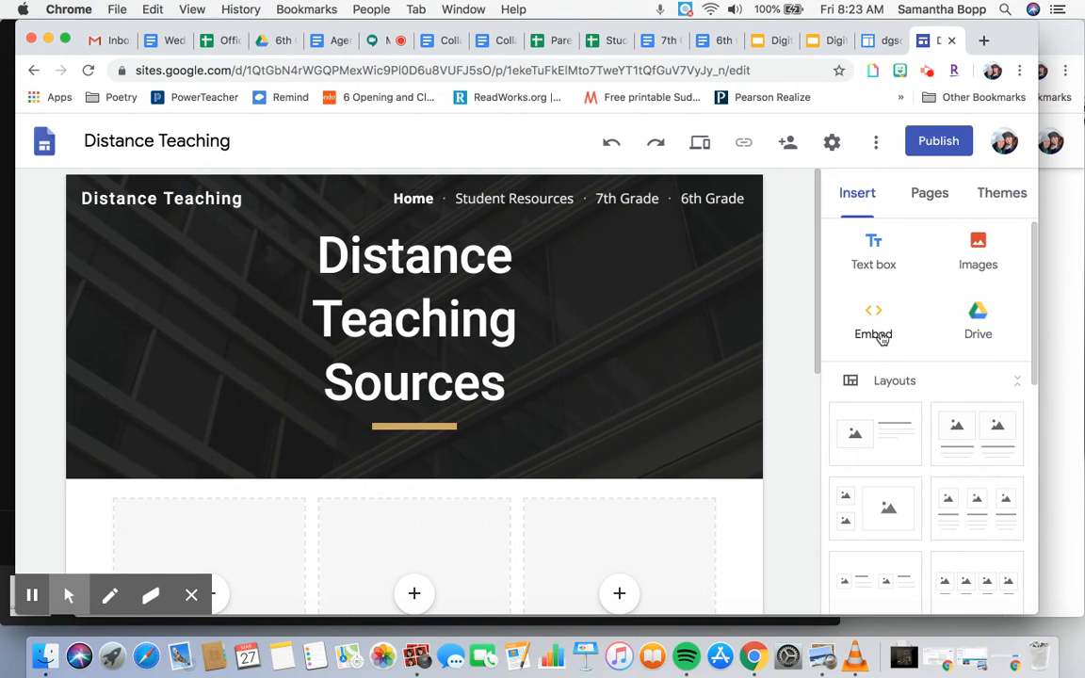
click(978, 320)
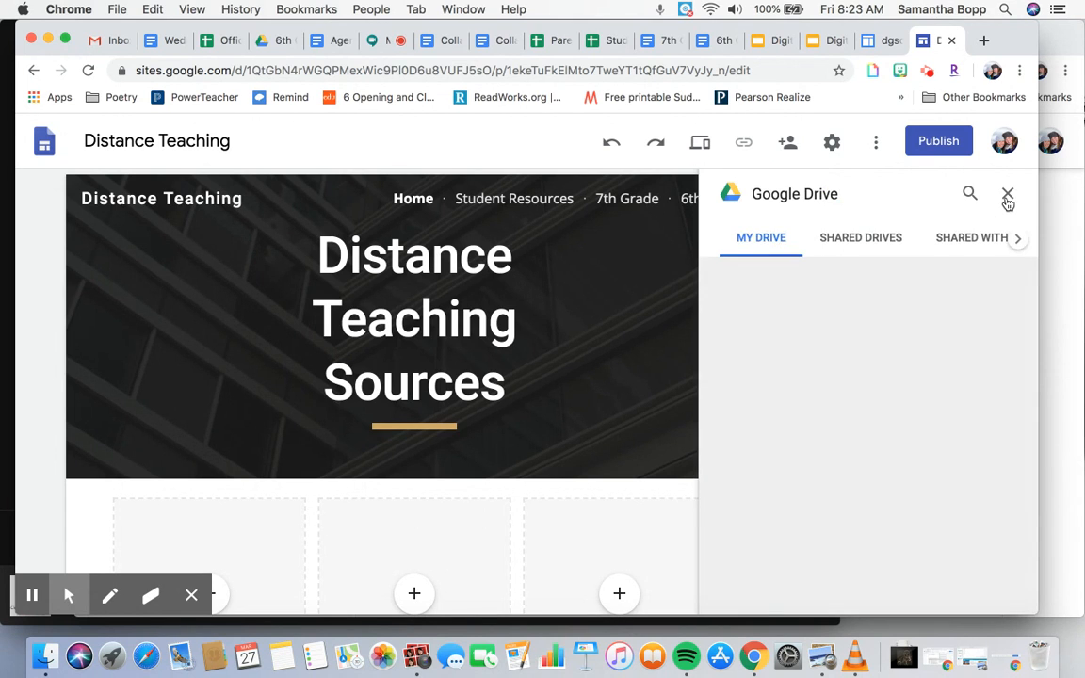
click(1010, 199)
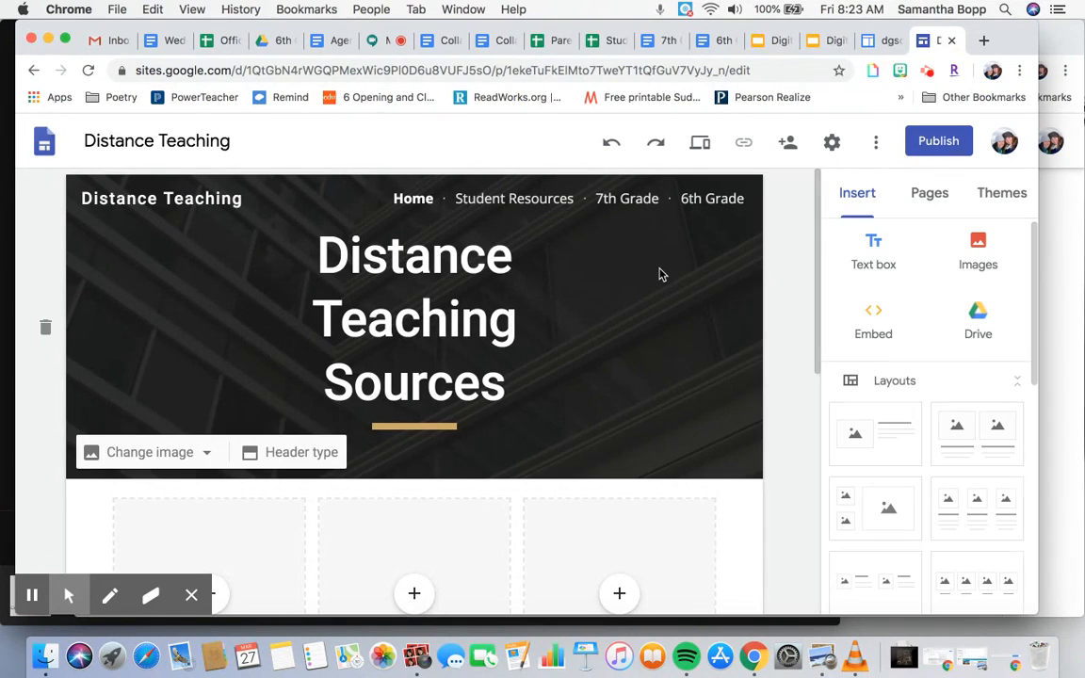
scroll(659, 273, down, 1)
scroll(271, 311, down, 8)
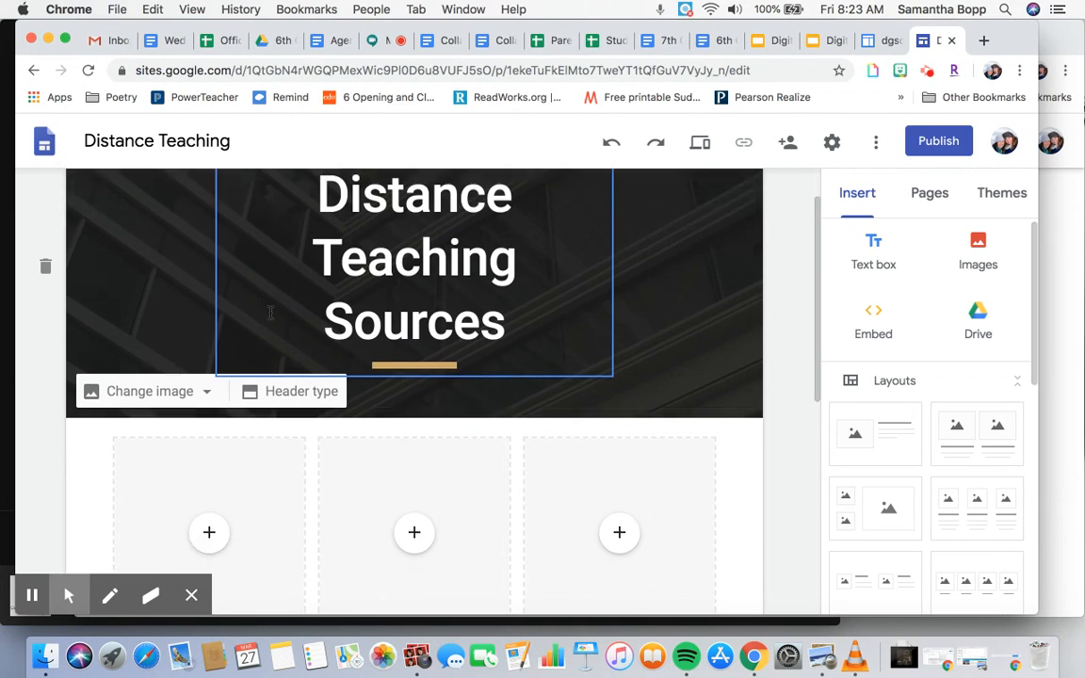
scroll(271, 312, down, 2)
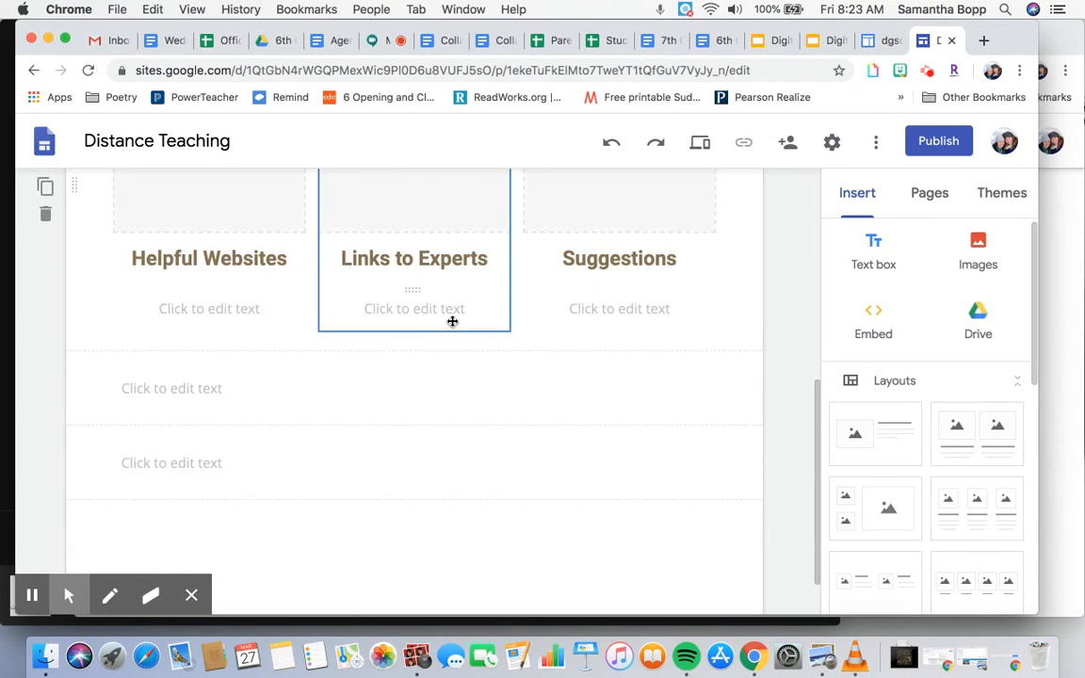
scroll(450, 322, up, 10)
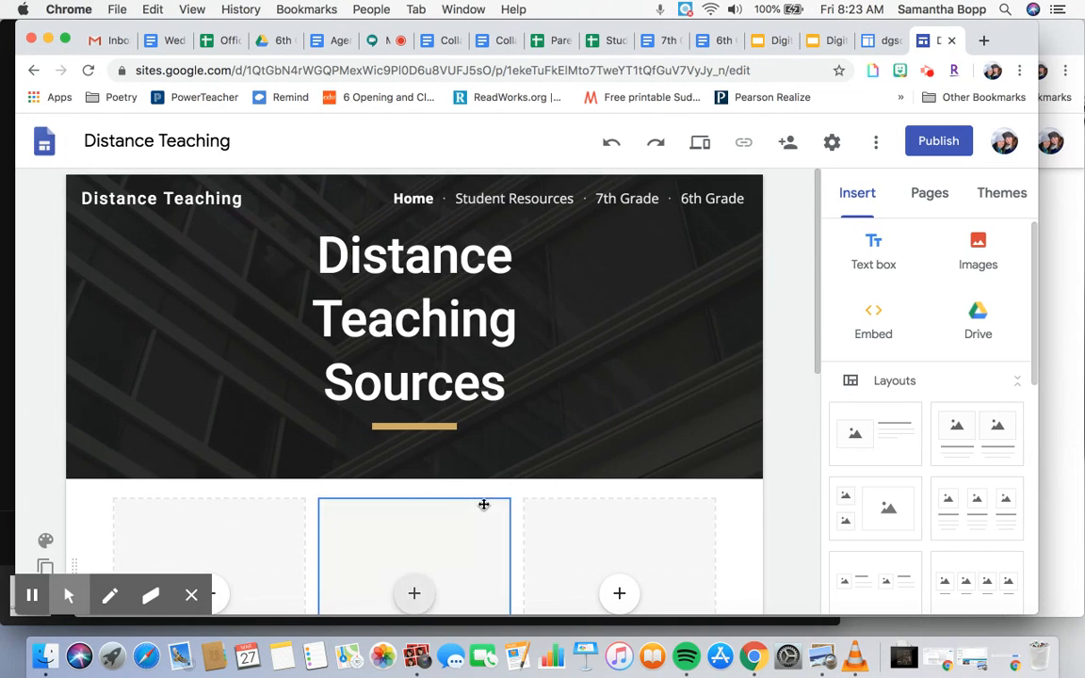